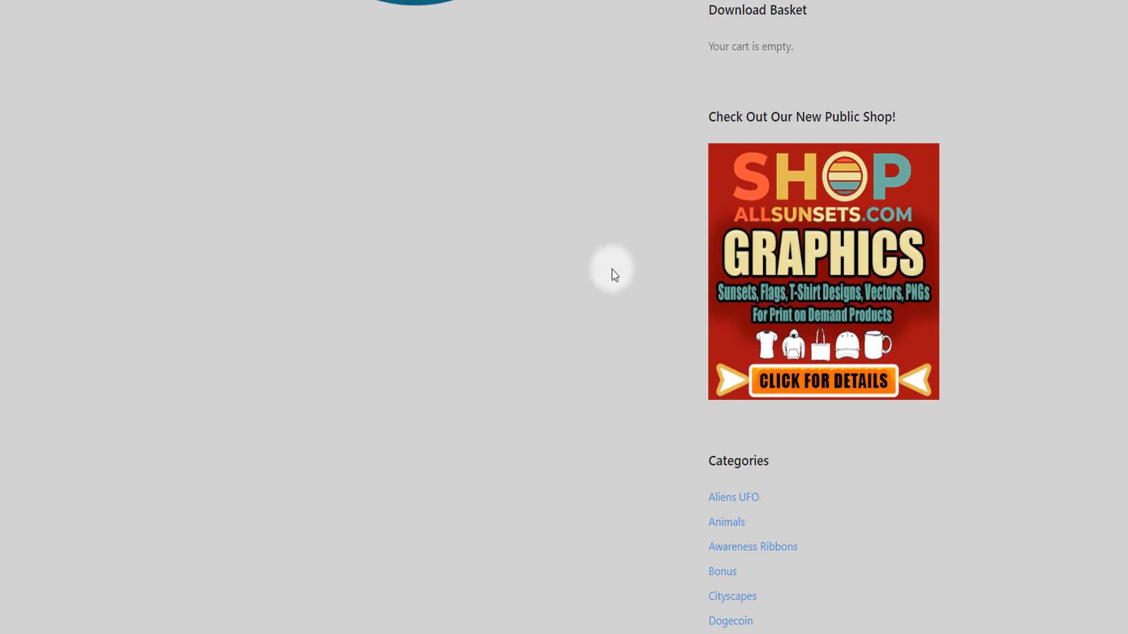
# - Browse the sunset designs in the Aliens UFO, Military and Politics categories
pyautogui.click(727, 504)
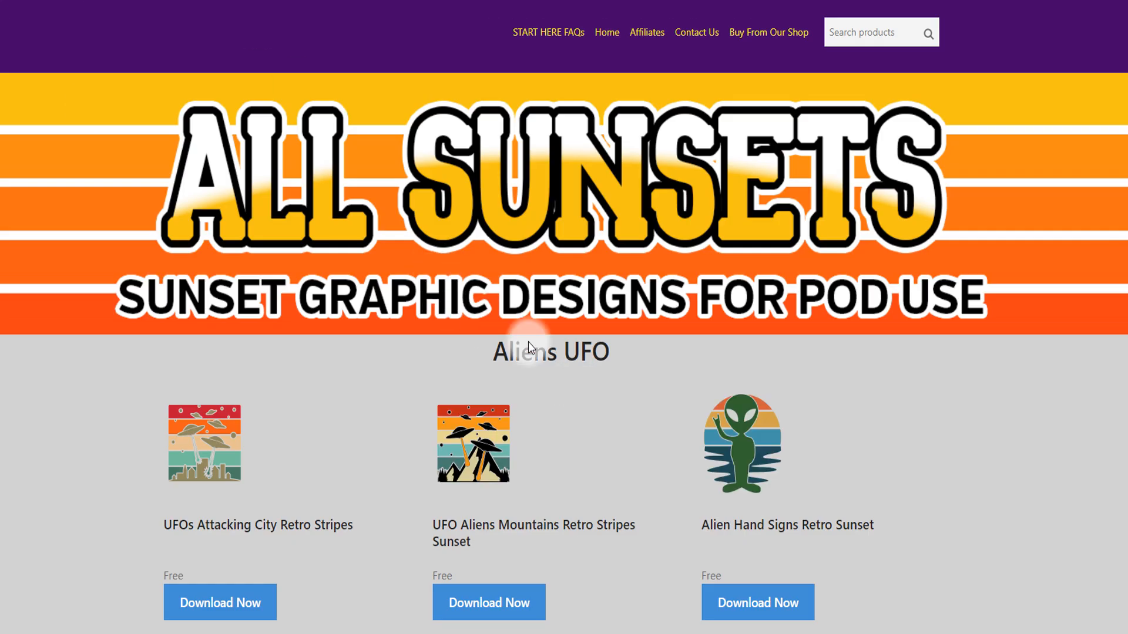
pyautogui.scroll(-15, 486, 323)
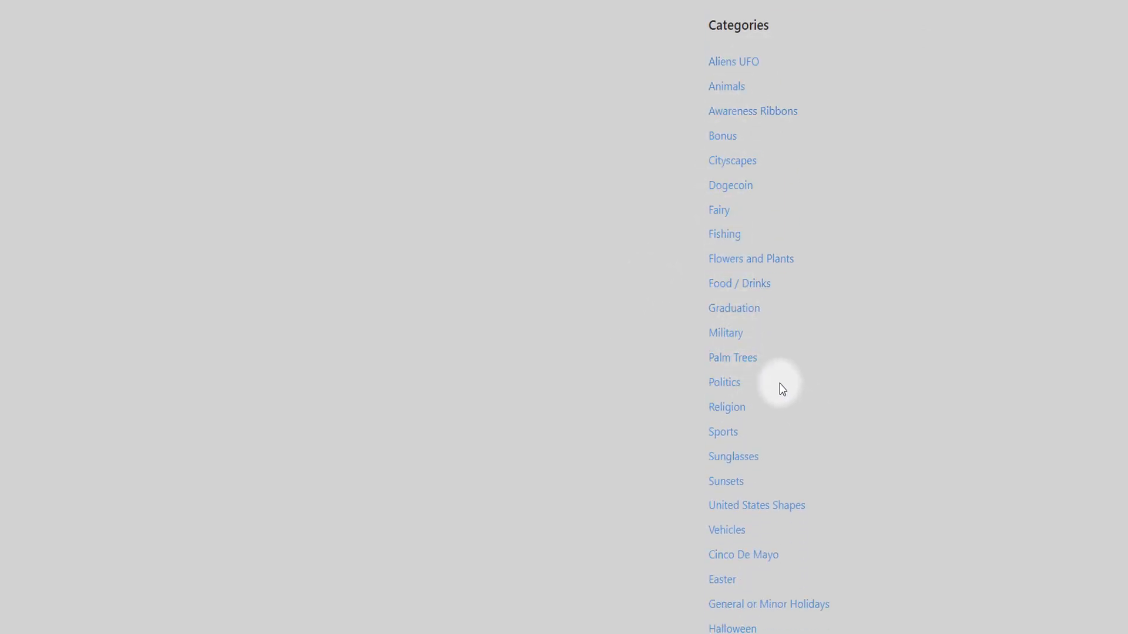
pyautogui.click(728, 331)
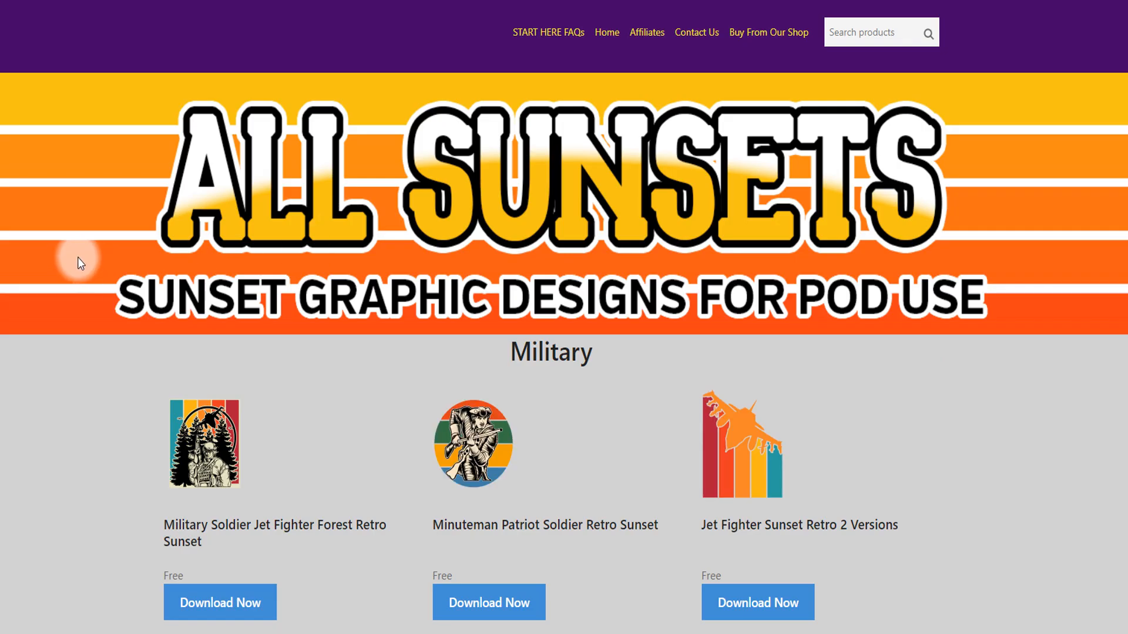
pyautogui.scroll(-5, 80, 259)
pyautogui.scroll(-1, 50, 113)
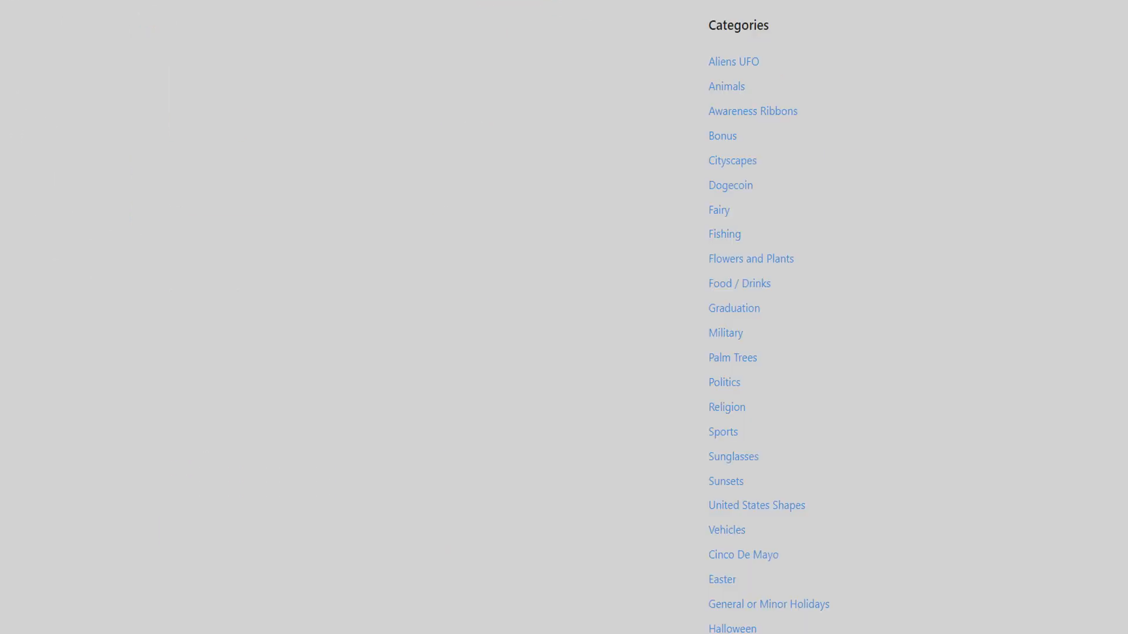
pyautogui.click(724, 383)
pyautogui.scroll(-6, 117, 370)
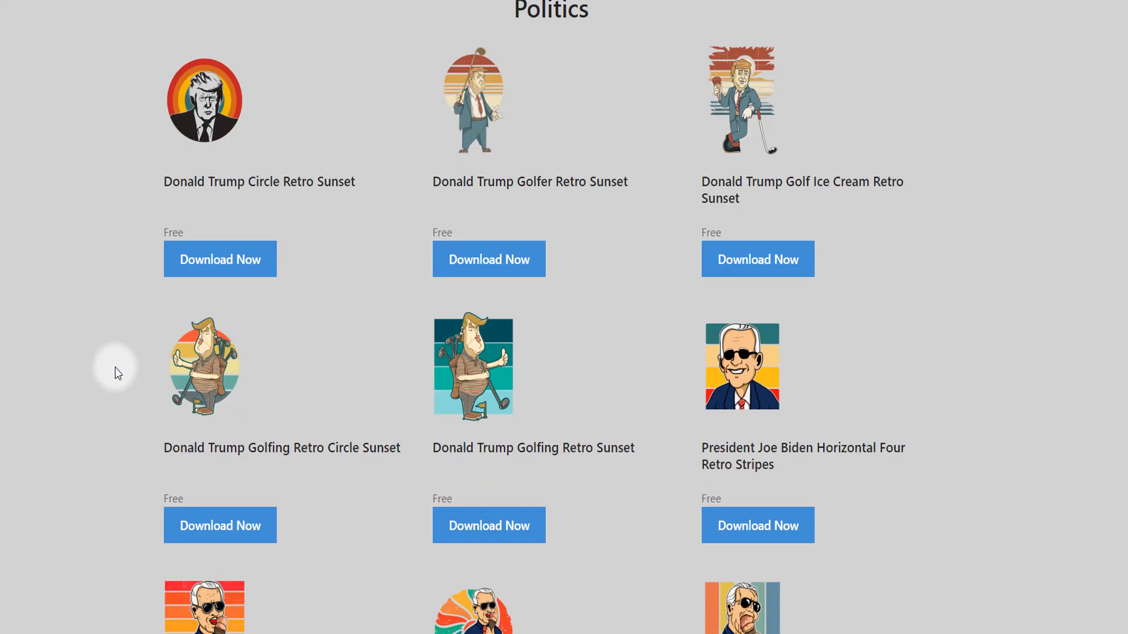
pyautogui.scroll(-5, 118, 358)
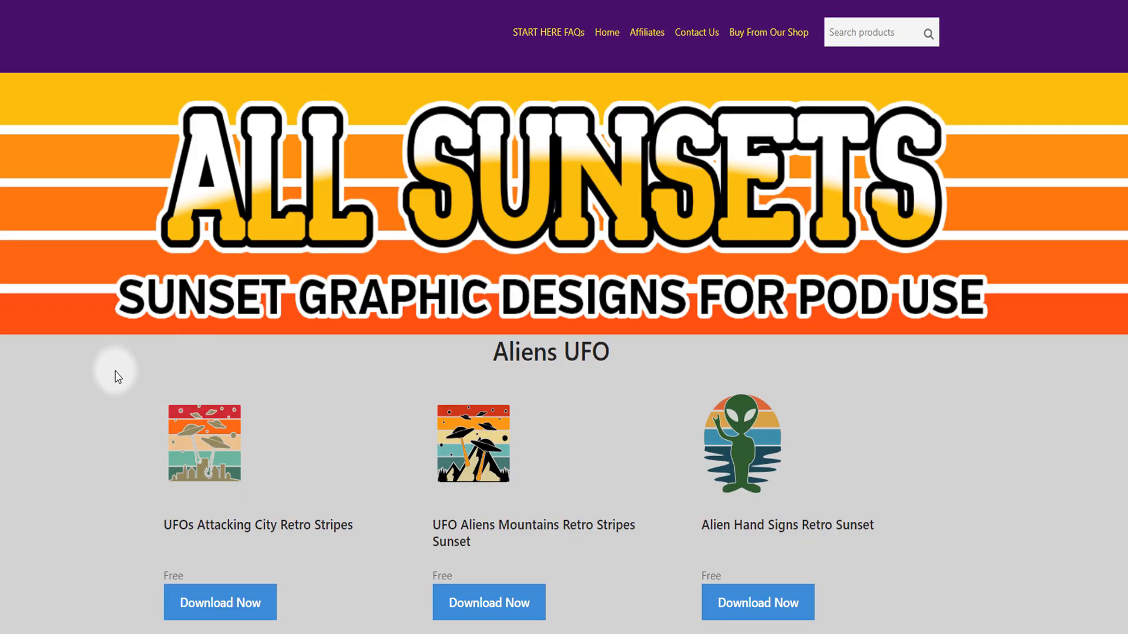
# - Look through the Aliens UFO designs and open the Alien Hand Signs Retro Sunset design page
pyautogui.scroll(-2, 325, 288)
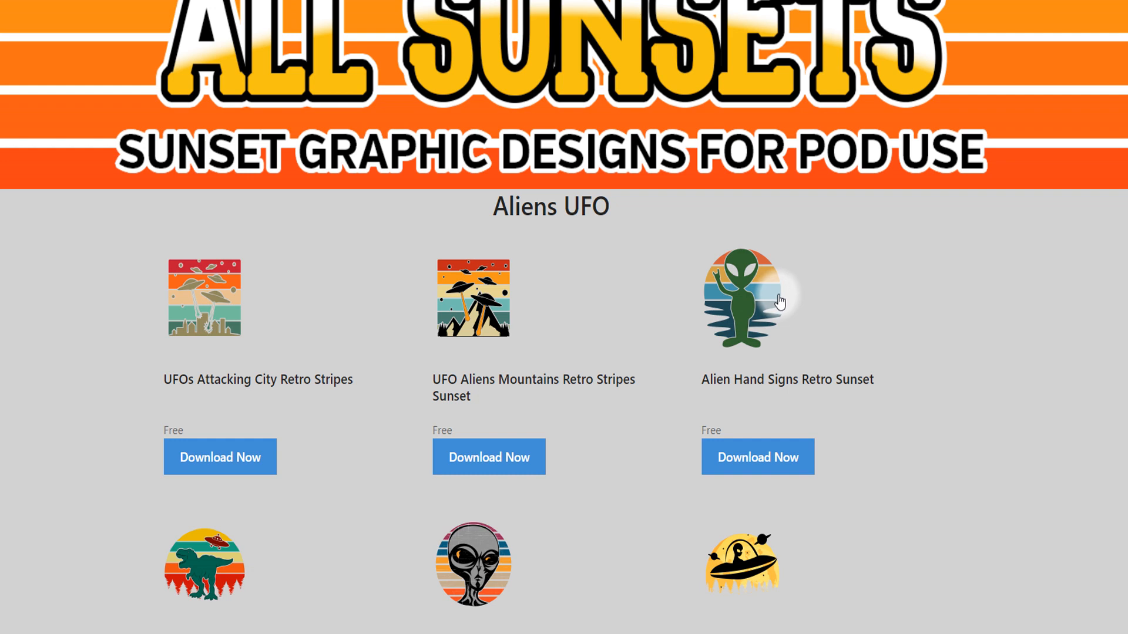
pyautogui.scroll(-7, 728, 270)
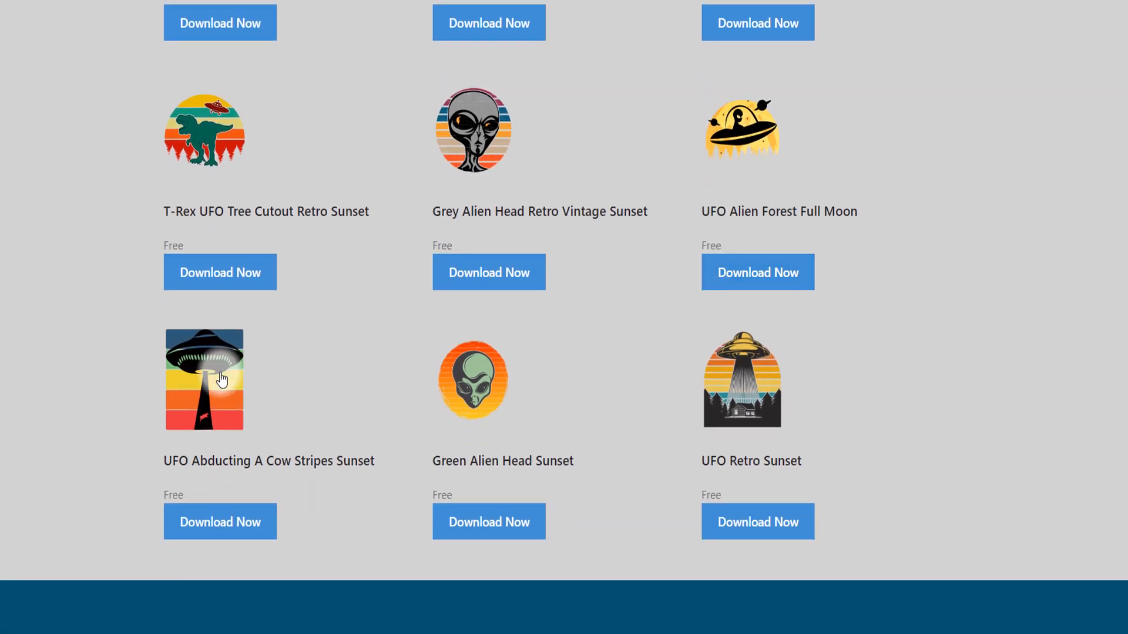
pyautogui.scroll(6, 593, 352)
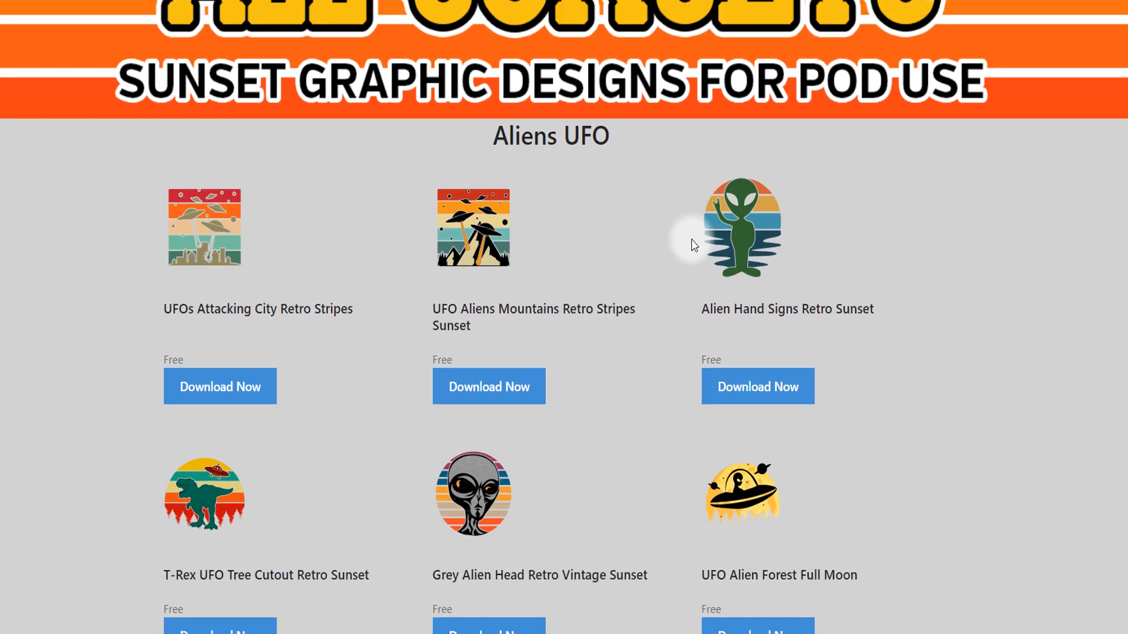
pyautogui.click(753, 233)
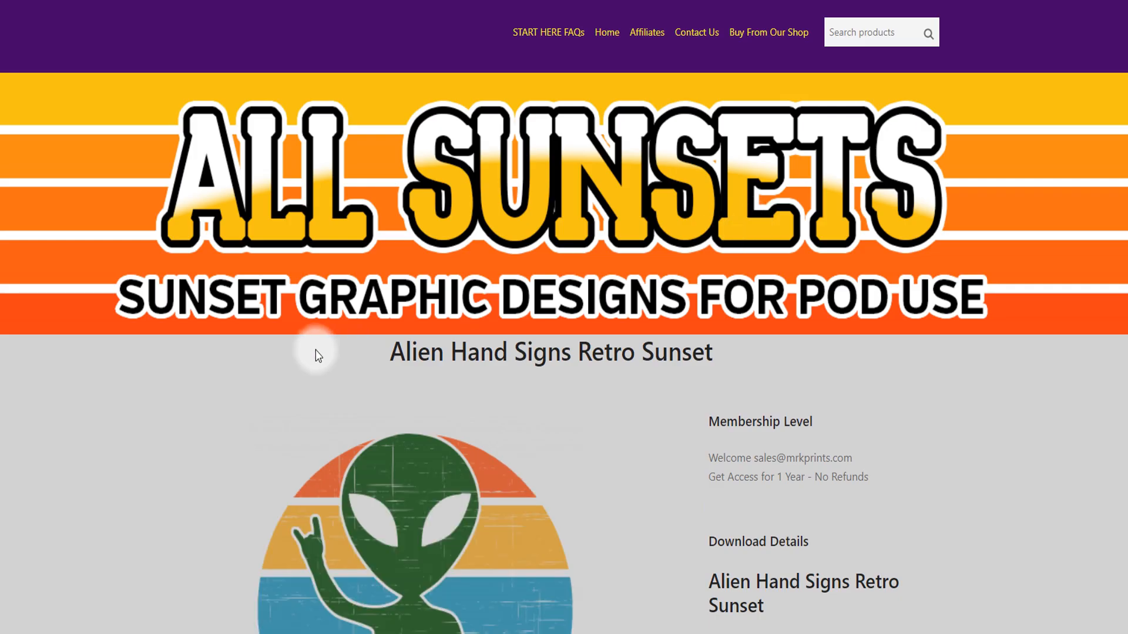
pyautogui.scroll(-4, 312, 331)
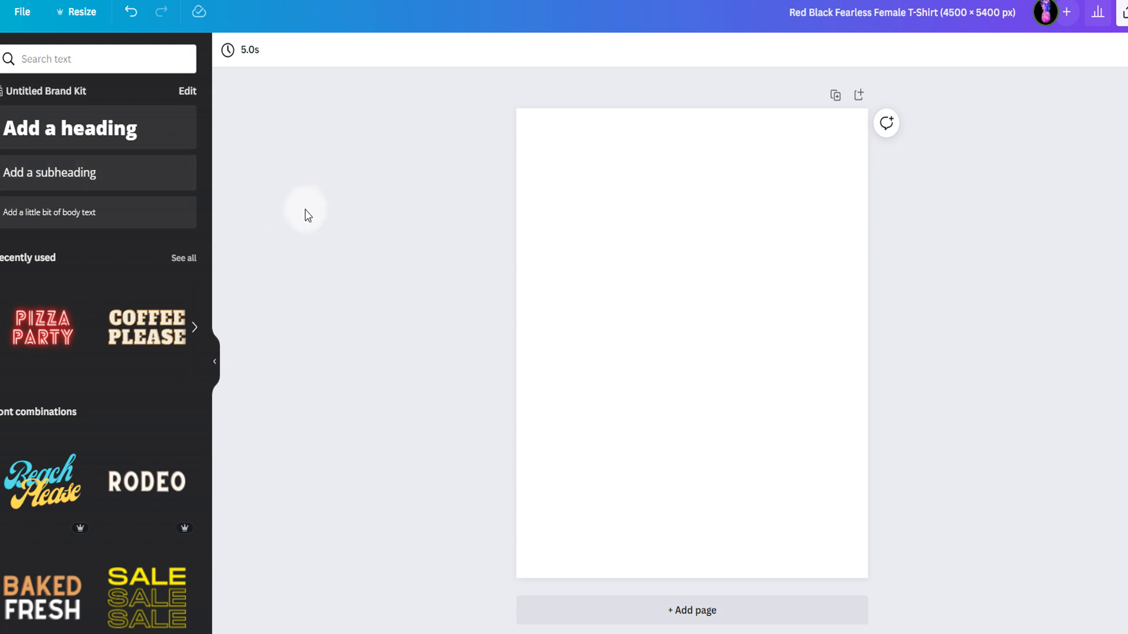
# - Switch to Canva, add the uploaded alien sunset image to the blank T-shirt page, shrink it and move it into the upper part
pyautogui.click(0, 165)
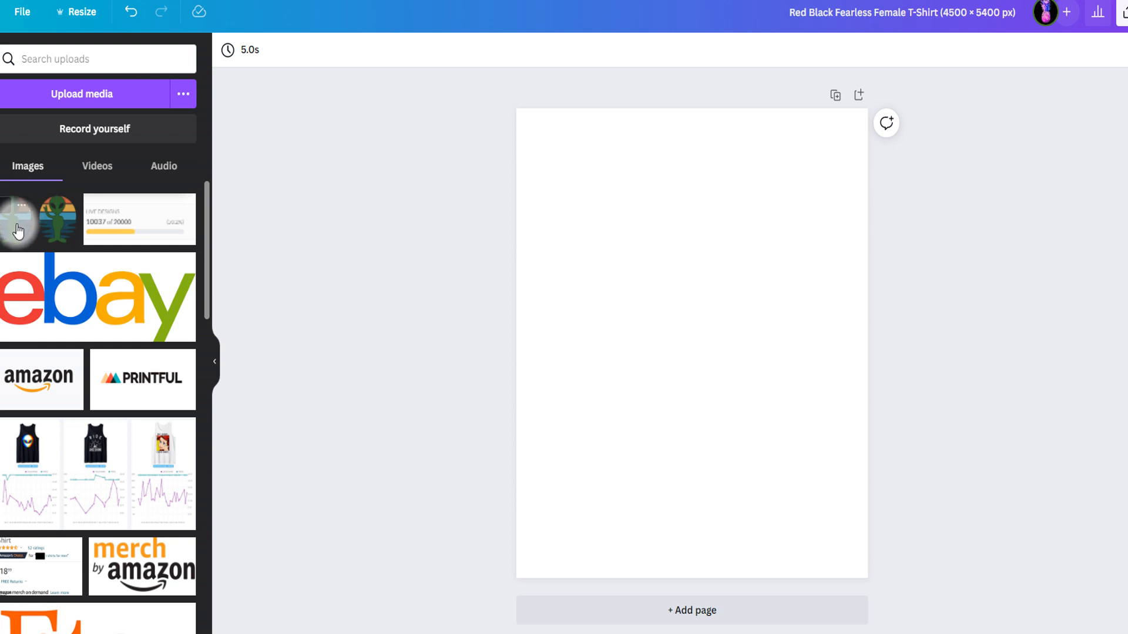
pyautogui.click(18, 231)
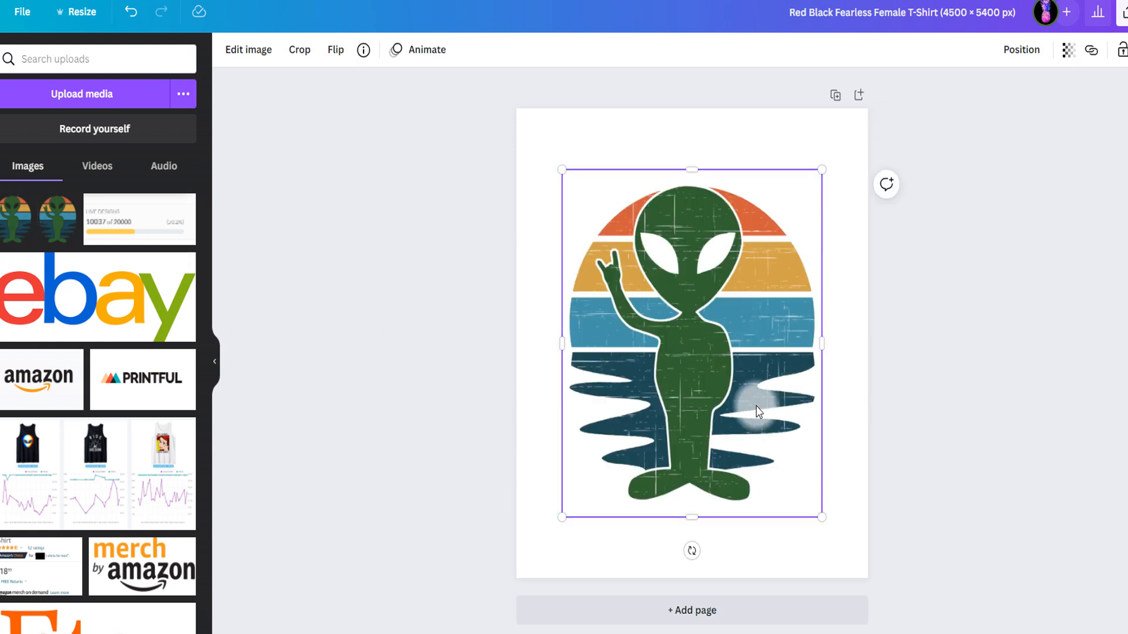
pyautogui.moveTo(820, 516); pyautogui.dragTo(777, 456)
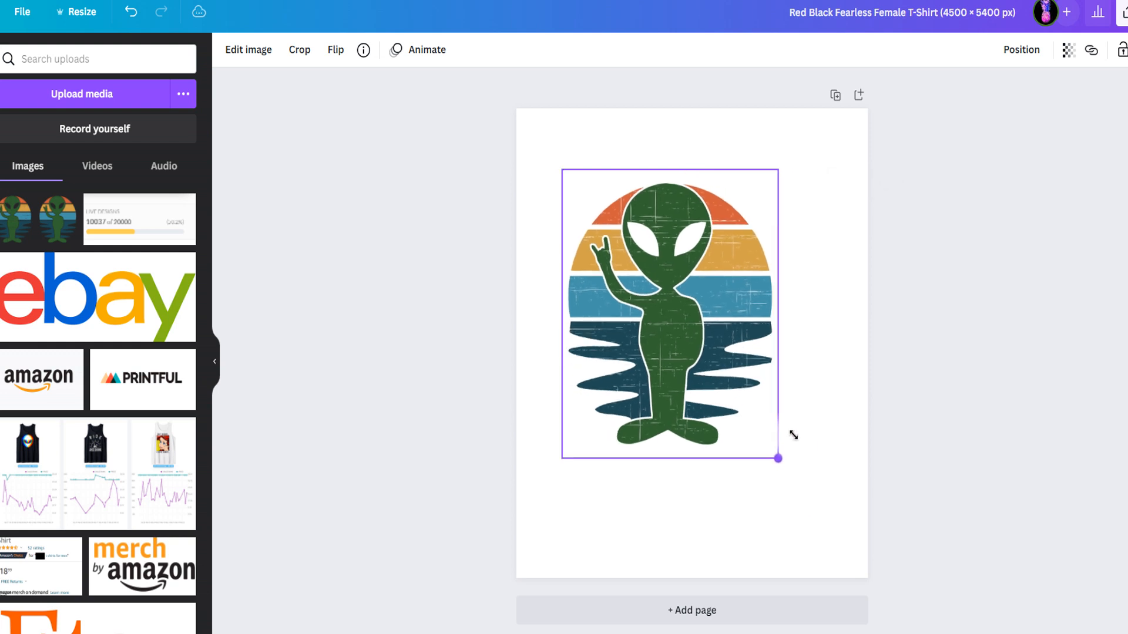
pyautogui.moveTo(674, 360); pyautogui.dragTo(699, 330)
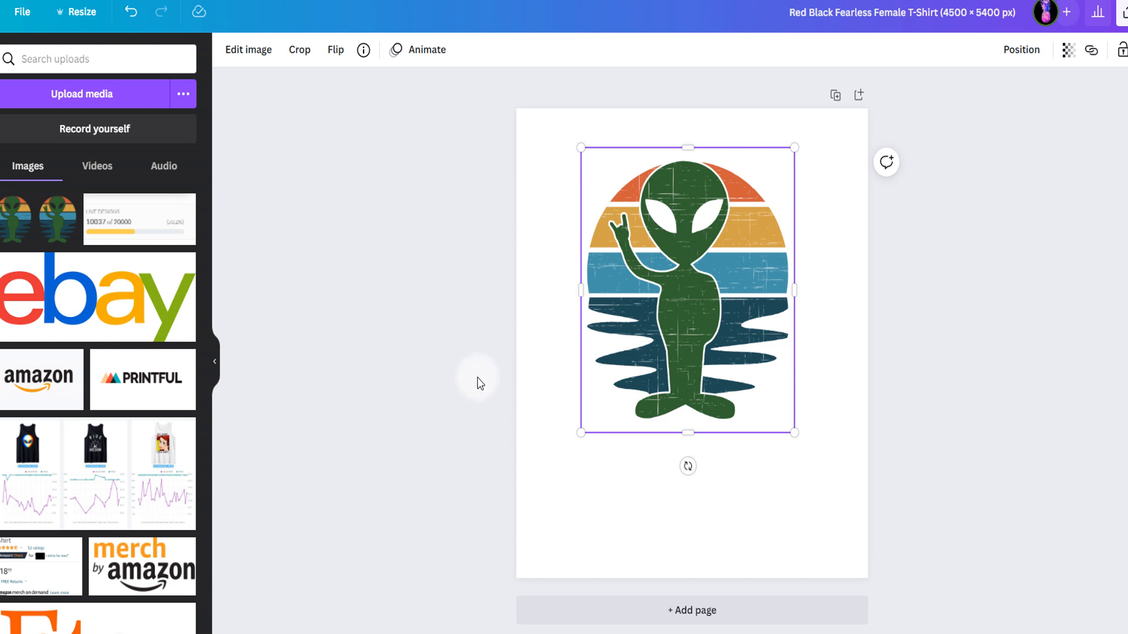
pyautogui.click(419, 285)
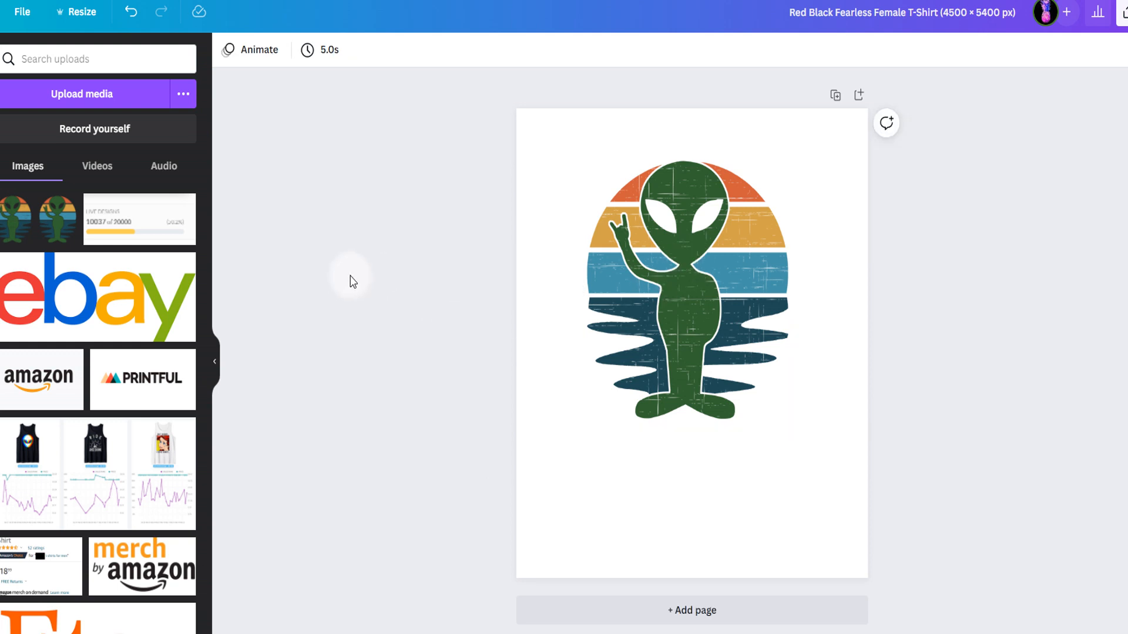
# - Enlarge the alien image slightly and centre it horizontally in the upper part of the page
pyautogui.click(652, 241)
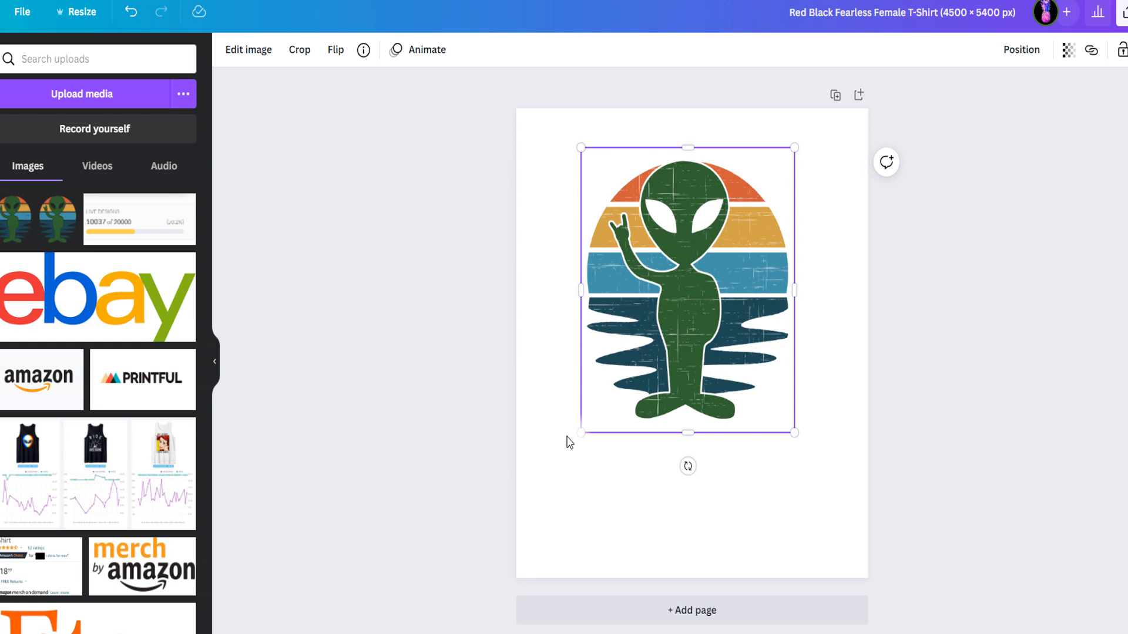
pyautogui.moveTo(580, 433)
pyautogui.mouseDown()
pyautogui.moveTo(534, 458)
pyautogui.moveTo(573, 435)
pyautogui.moveTo(559, 433)
pyautogui.moveTo(572, 446)
pyautogui.mouseUp()
pyautogui.moveTo(679, 307)
pyautogui.mouseDown()
pyautogui.moveTo(693, 299)
pyautogui.moveTo(693, 341)
pyautogui.moveTo(693, 294)
pyautogui.mouseUp()
pyautogui.click(393, 254)
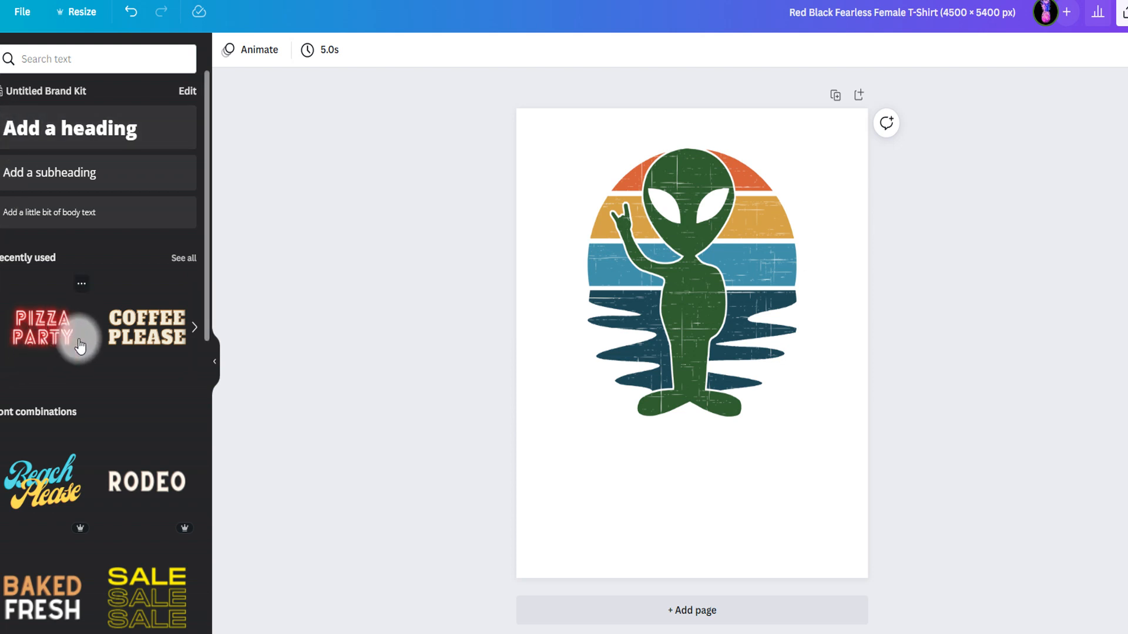
# - Add a heading to the page with the text "SOMETHING FUNNY"
pyautogui.scroll(-1, 138, 307)
pyautogui.scroll(-6, 129, 288)
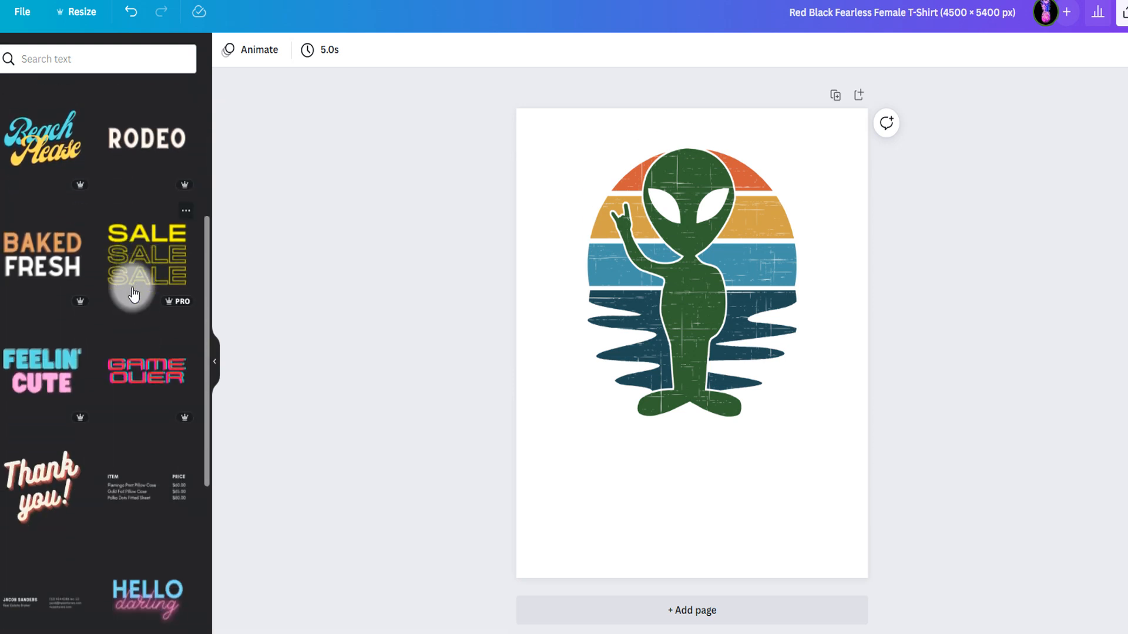
pyautogui.scroll(6, 109, 346)
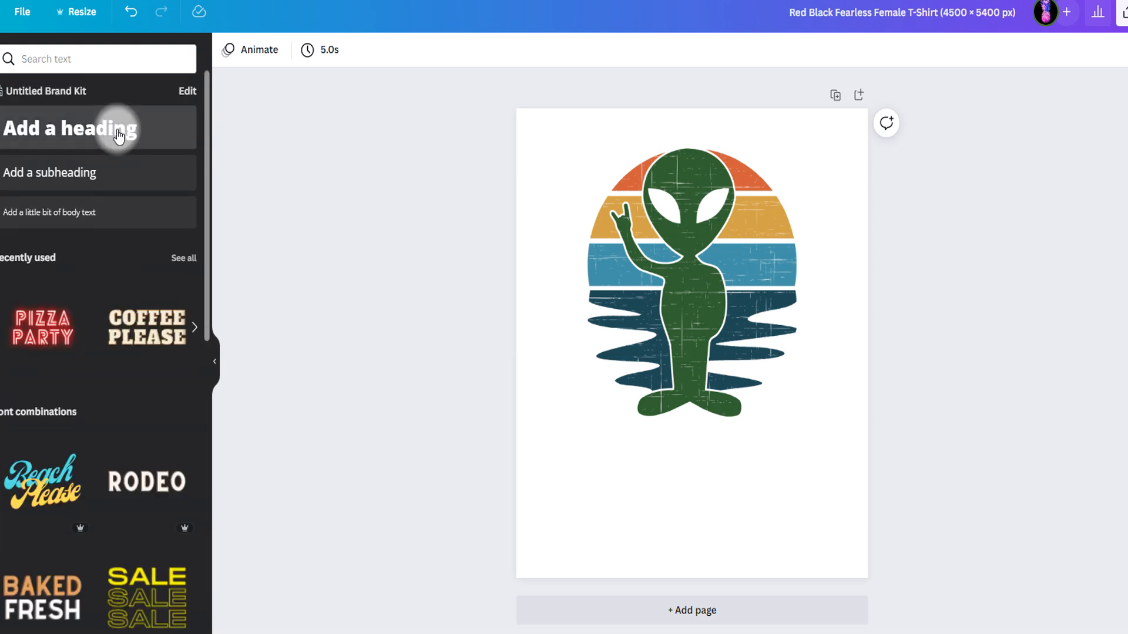
pyautogui.click(118, 127)
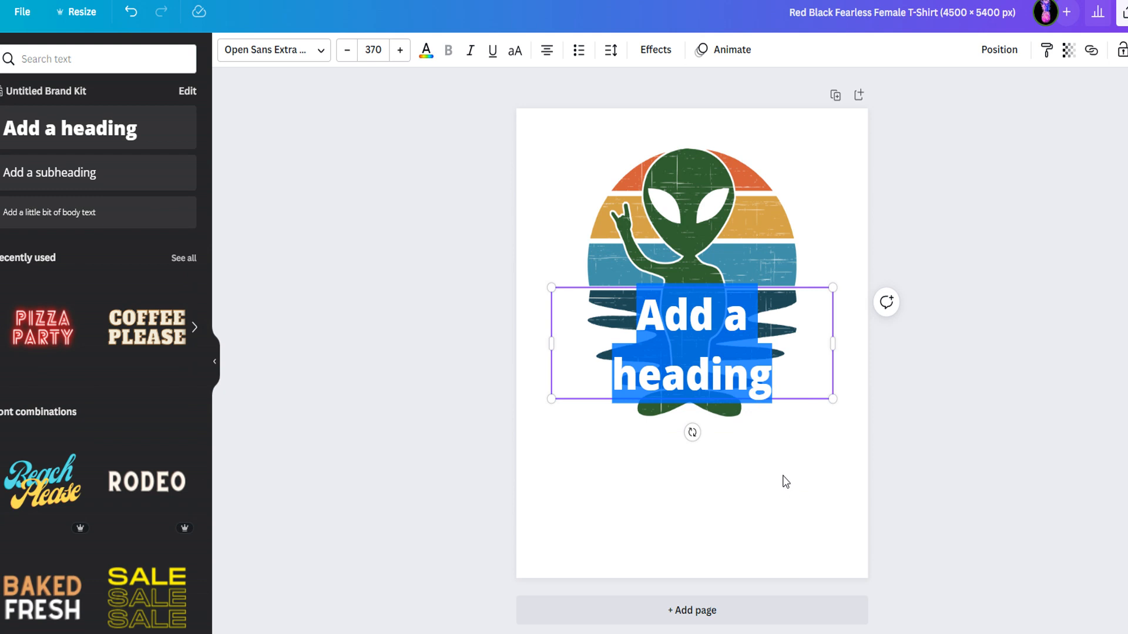
pyautogui.write('SOMETHING FUNNY')
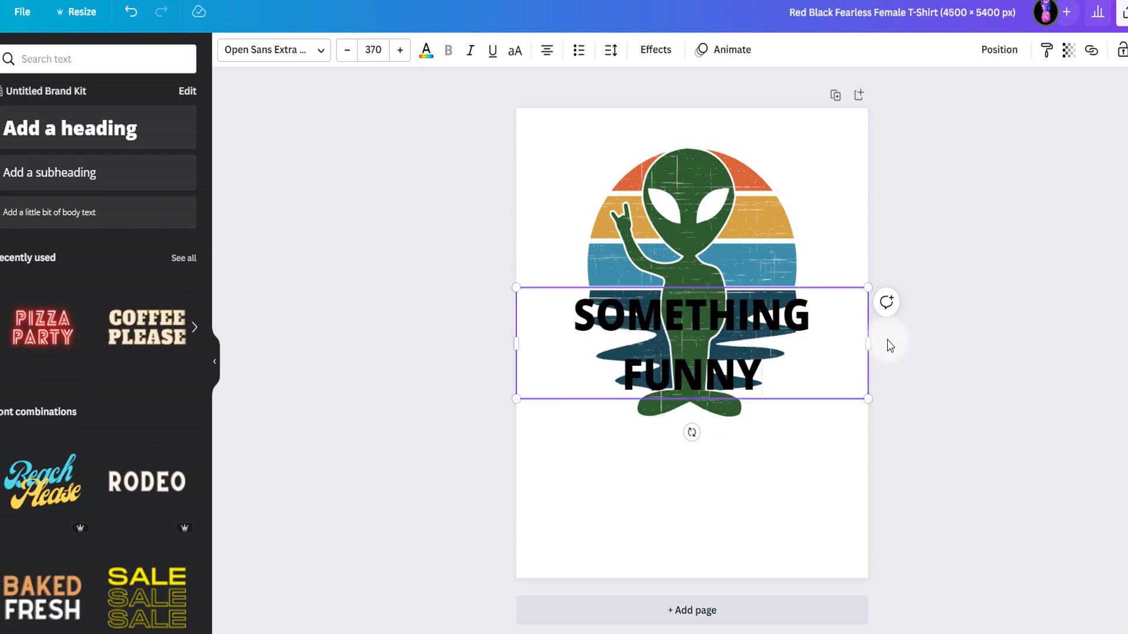
# - Fit the heading on one line at font size 305 and centre it directly beneath the alien
pyautogui.moveTo(868, 346); pyautogui.dragTo(920, 350)
pyautogui.click(707, 323)
pyautogui.moveTo(718, 314); pyautogui.dragTo(717, 468)
pyautogui.moveTo(918, 493); pyautogui.dragTo(847, 484)
pyautogui.moveTo(686, 464); pyautogui.dragTo(696, 454)
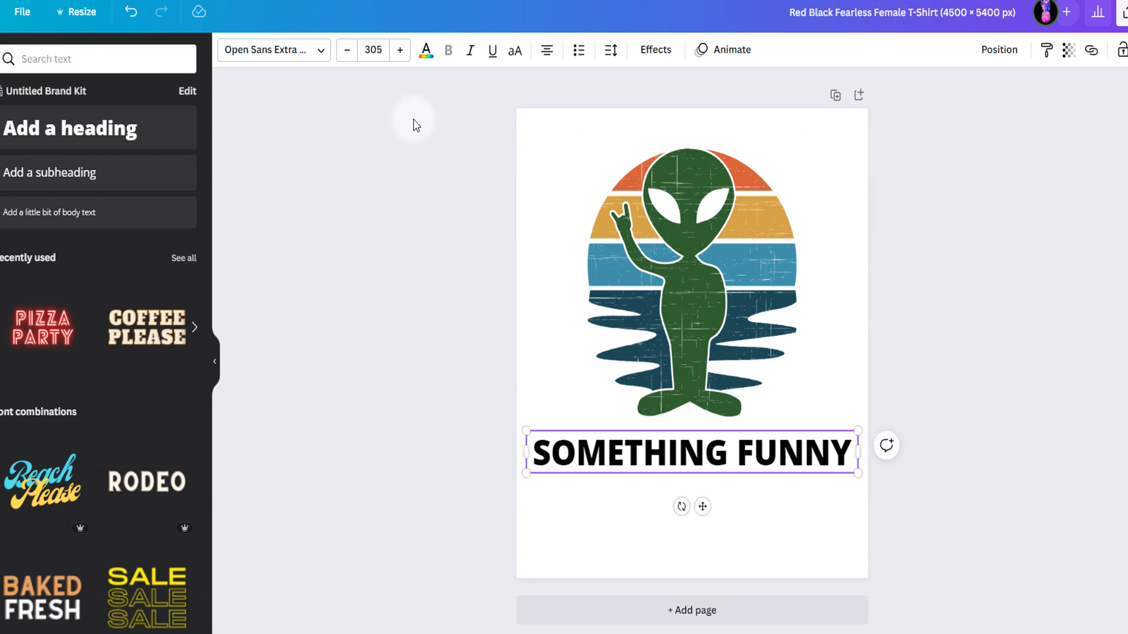
# - Recolour the heading with the golden yellow taken from the alien image's photo colours
pyautogui.click(271, 52)
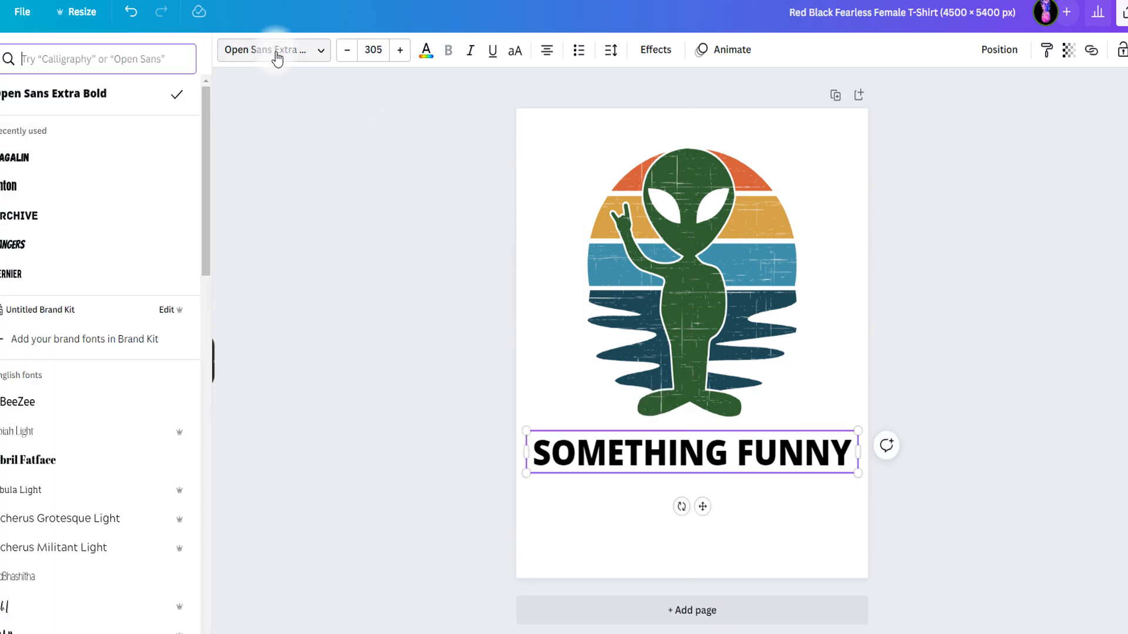
pyautogui.click(425, 50)
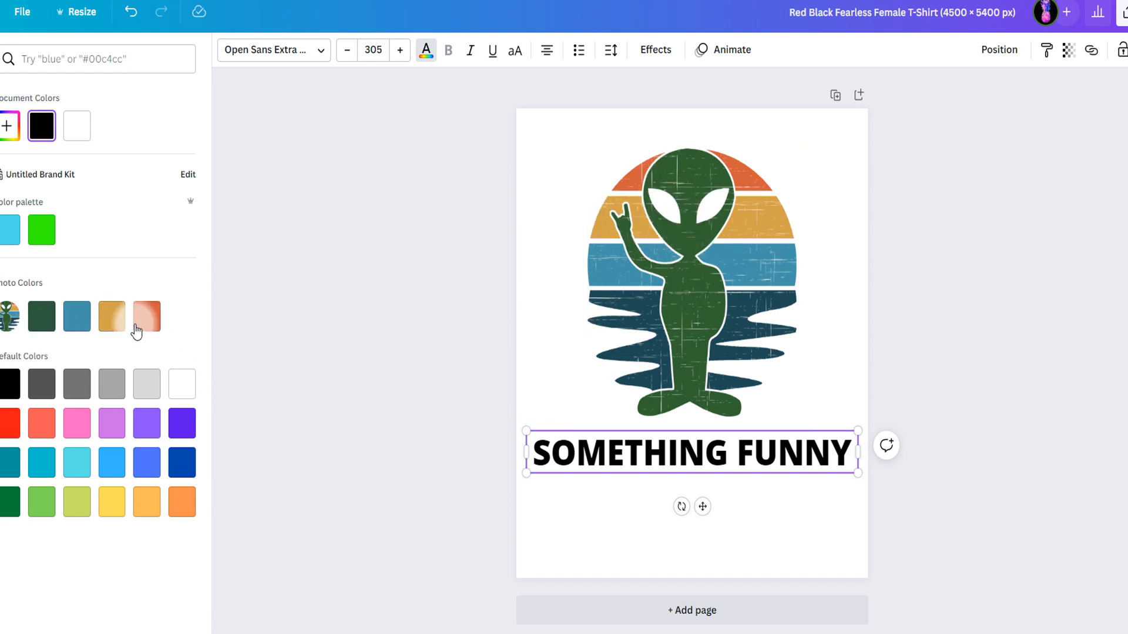
pyautogui.click(113, 321)
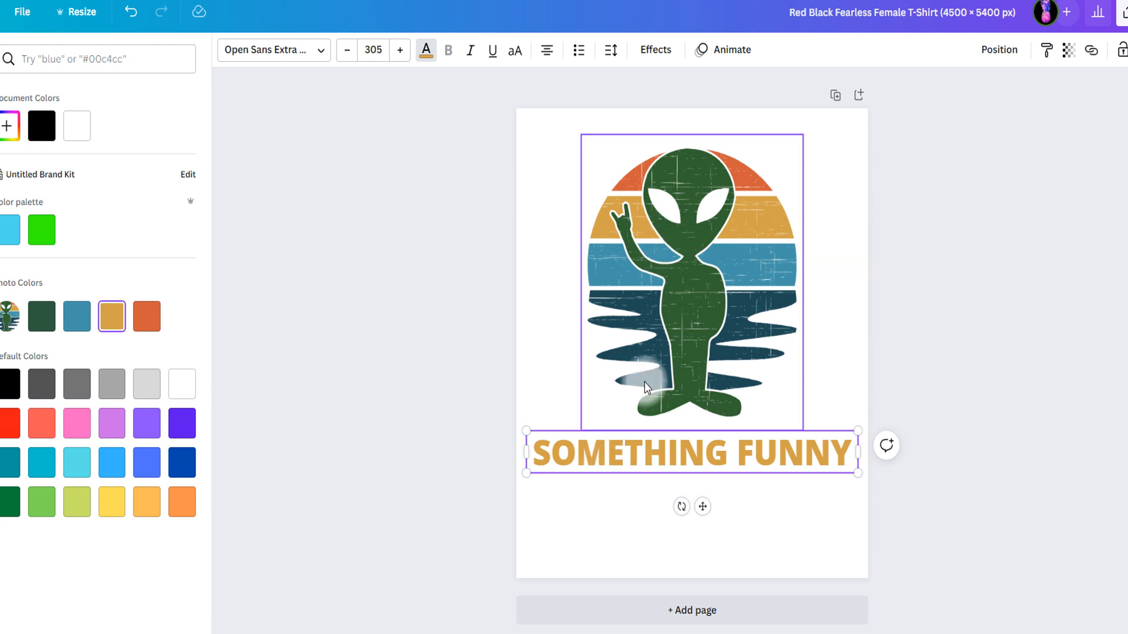
pyautogui.click(440, 315)
pyautogui.click(397, 246)
pyautogui.click(712, 269)
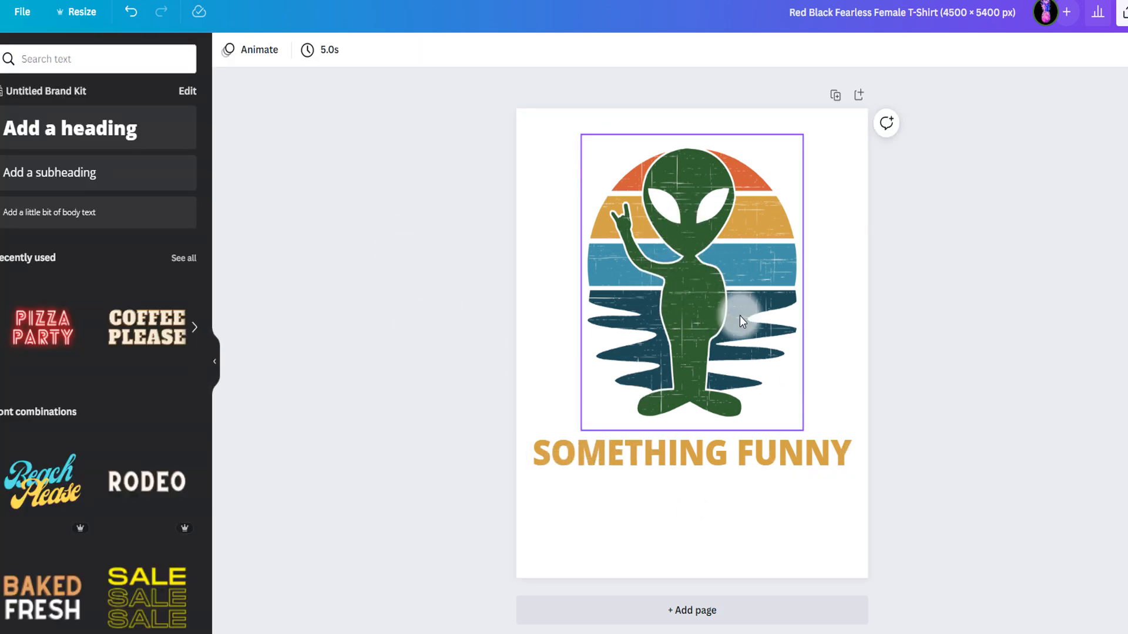
# - Replace the heading text with "HIDE & SEEK CHAMPION"
pyautogui.click(702, 453)
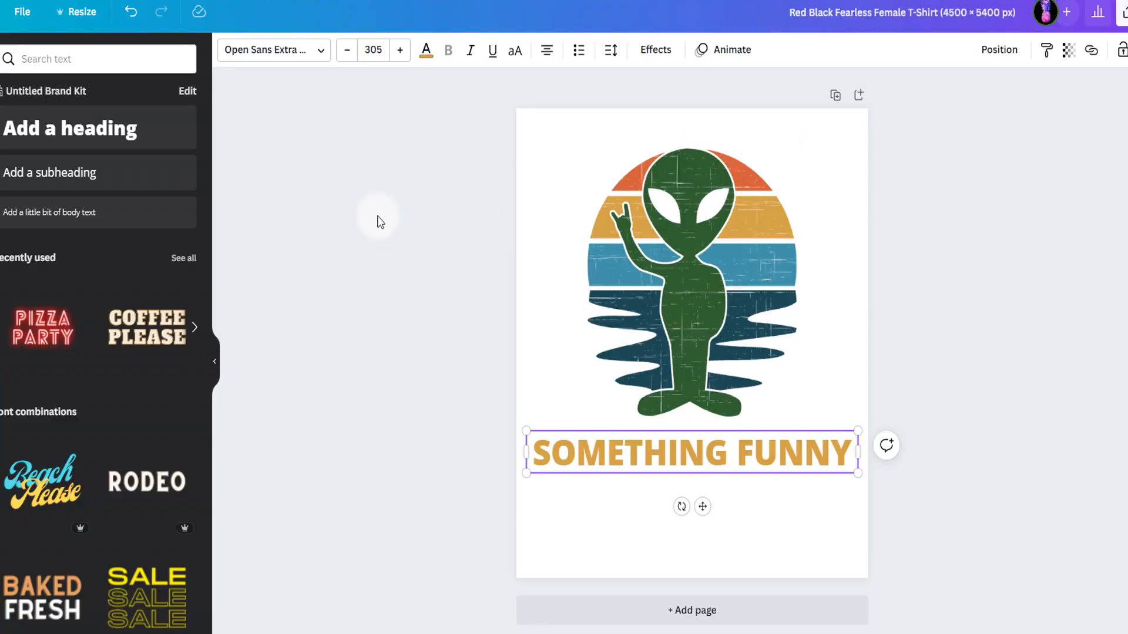
pyautogui.tripleClick(627, 452)
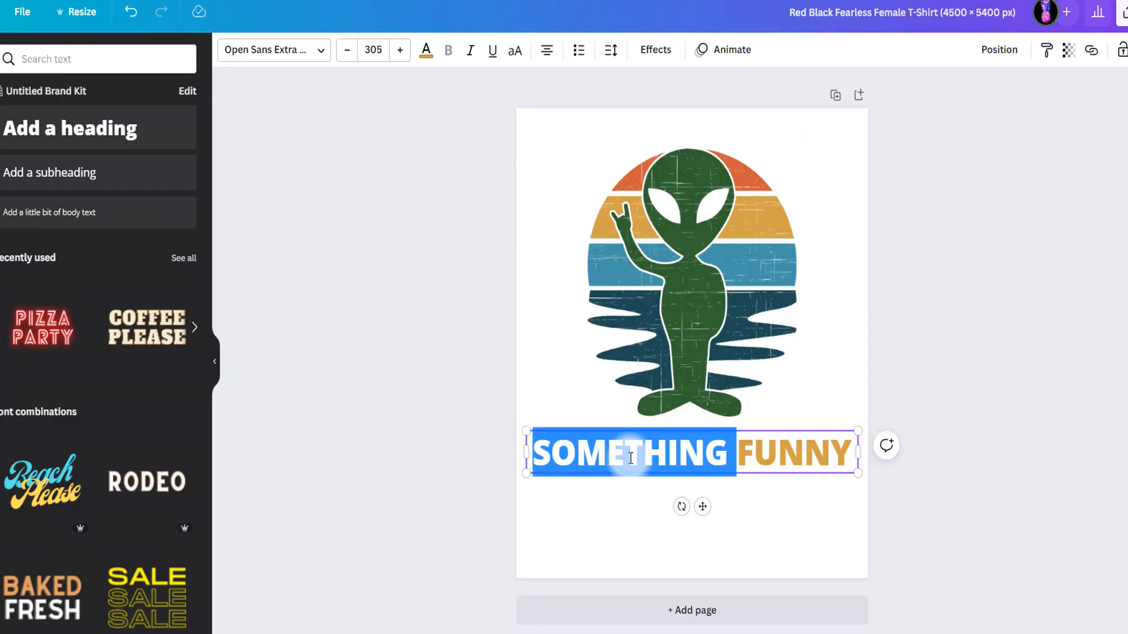
pyautogui.write('HIDE')
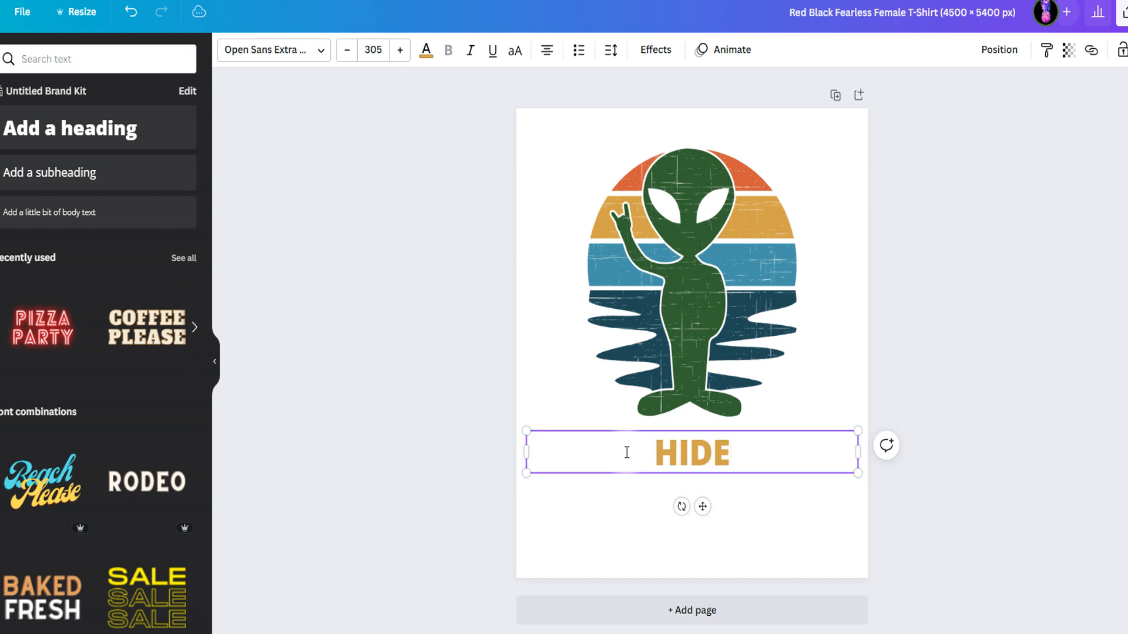
pyautogui.write(' & SEE')
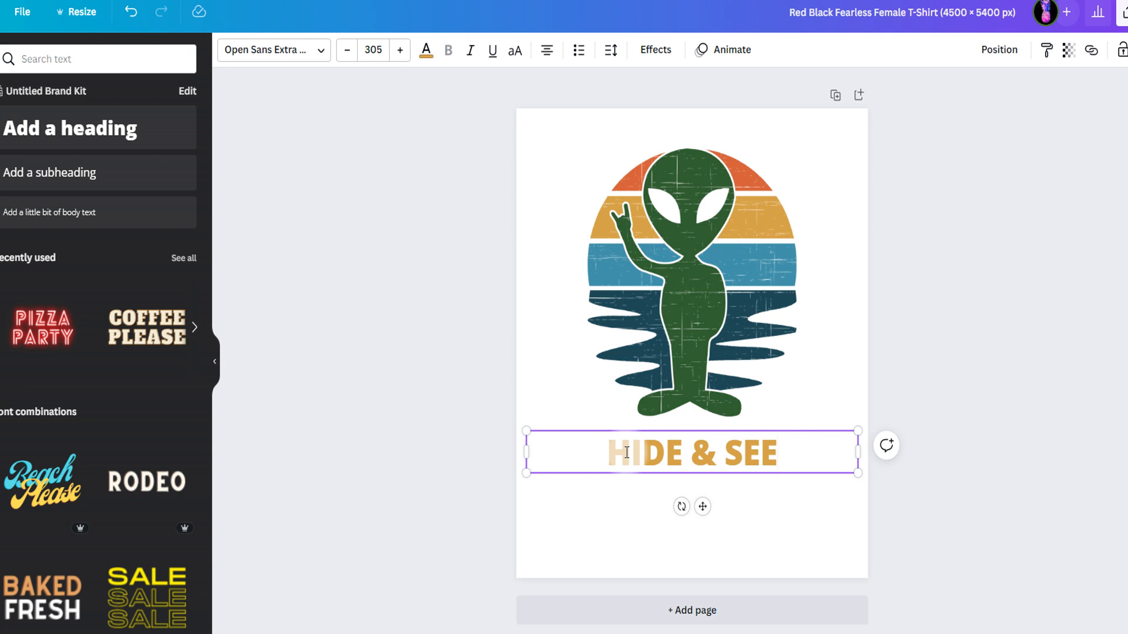
pyautogui.write('K CHAMPION')
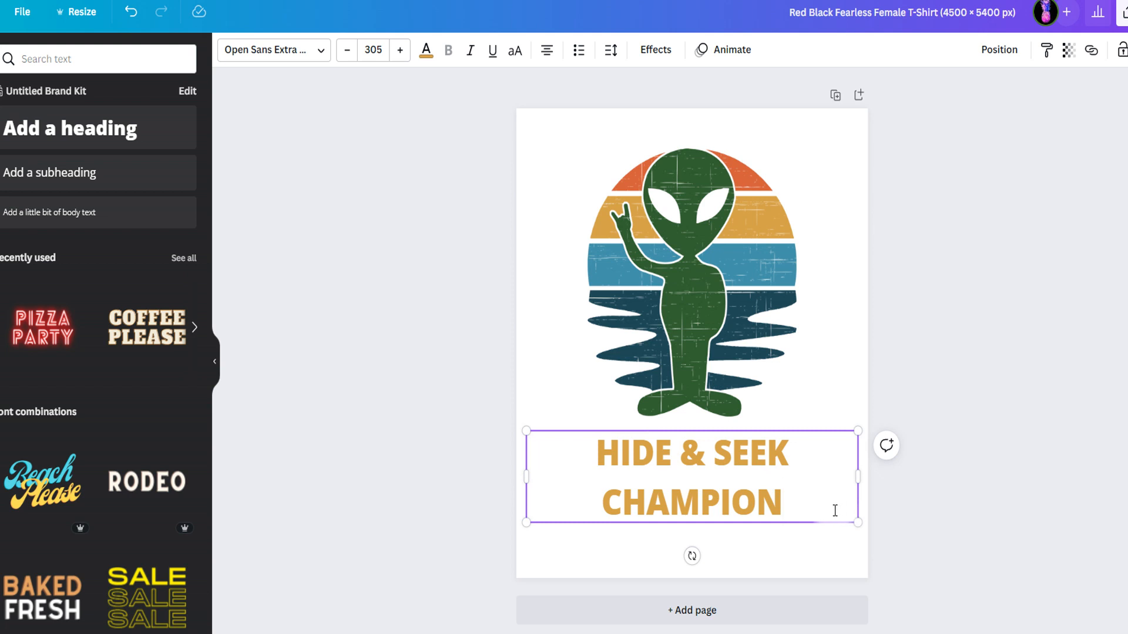
# - Set the slogan's line spacing to 1 and enlarge it on two lines to font size 418, centred beneath the alien
pyautogui.click(610, 49)
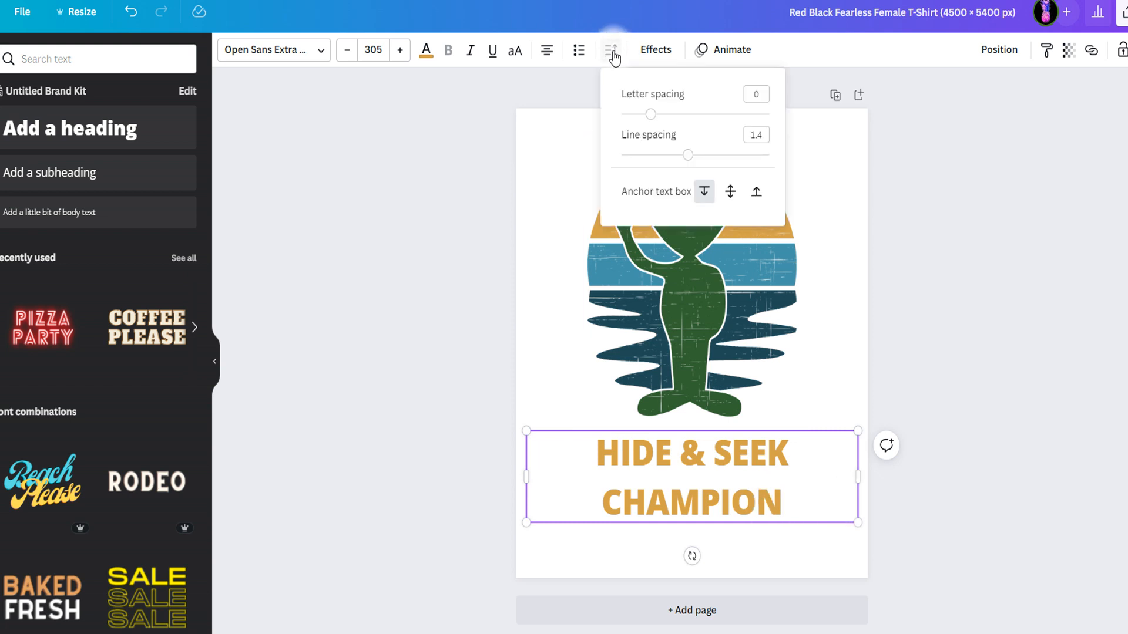
pyautogui.moveTo(687, 155); pyautogui.dragTo(660, 163)
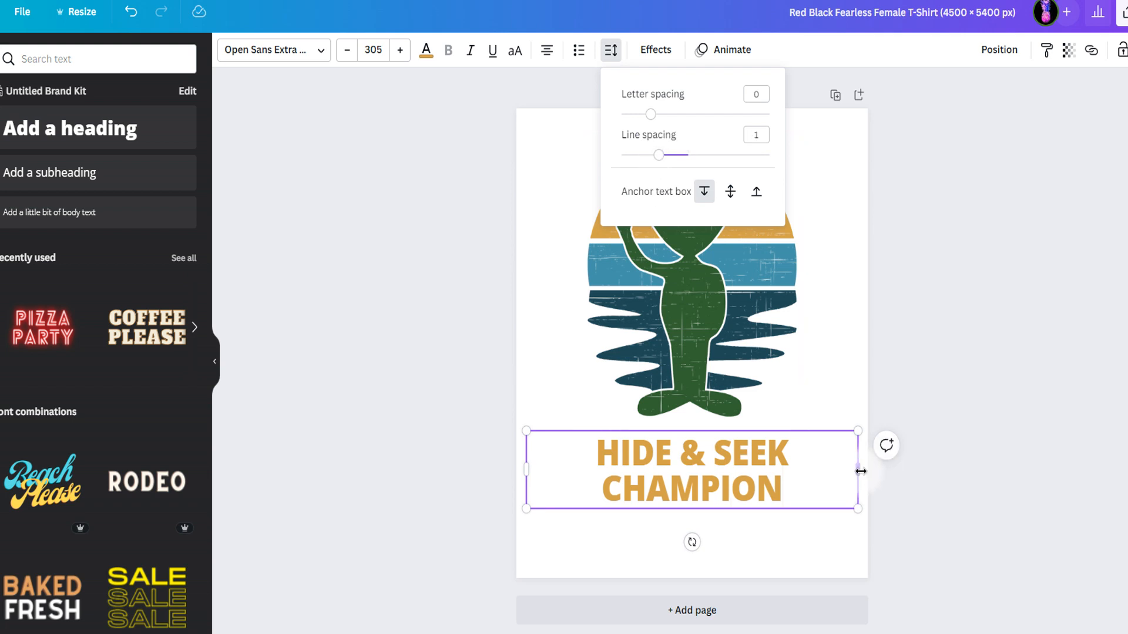
pyautogui.moveTo(858, 471); pyautogui.dragTo(734, 471)
pyautogui.moveTo(736, 511); pyautogui.dragTo(812, 538)
pyautogui.click(956, 398)
pyautogui.moveTo(682, 511); pyautogui.dragTo(708, 496)
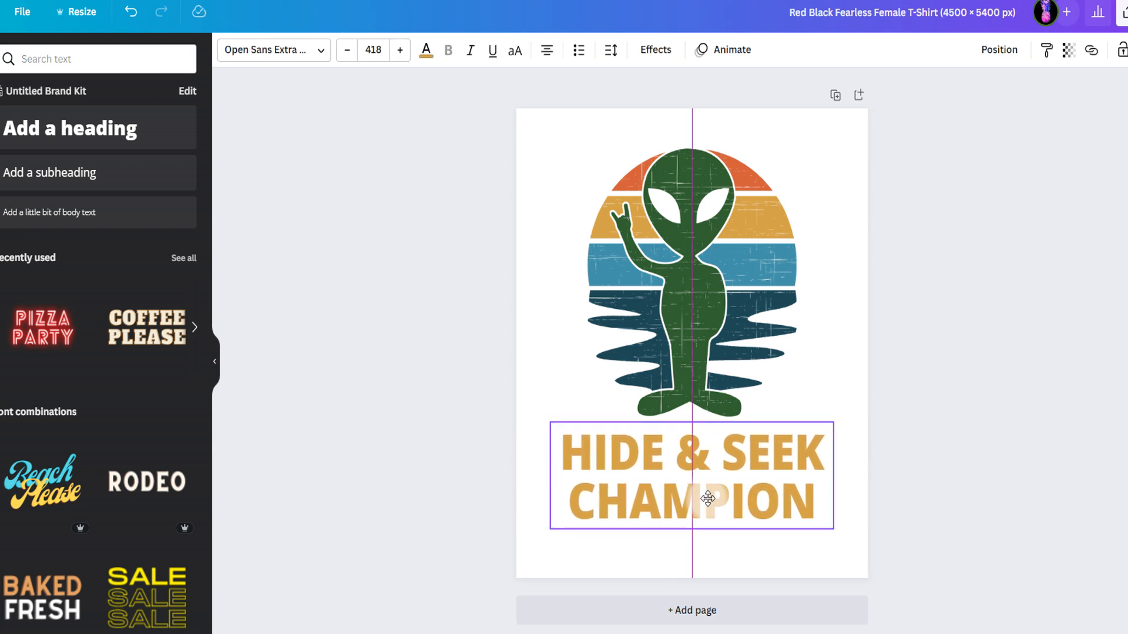
# - Change the slogan's font to Gagalin
pyautogui.click(386, 278)
pyautogui.click(661, 509)
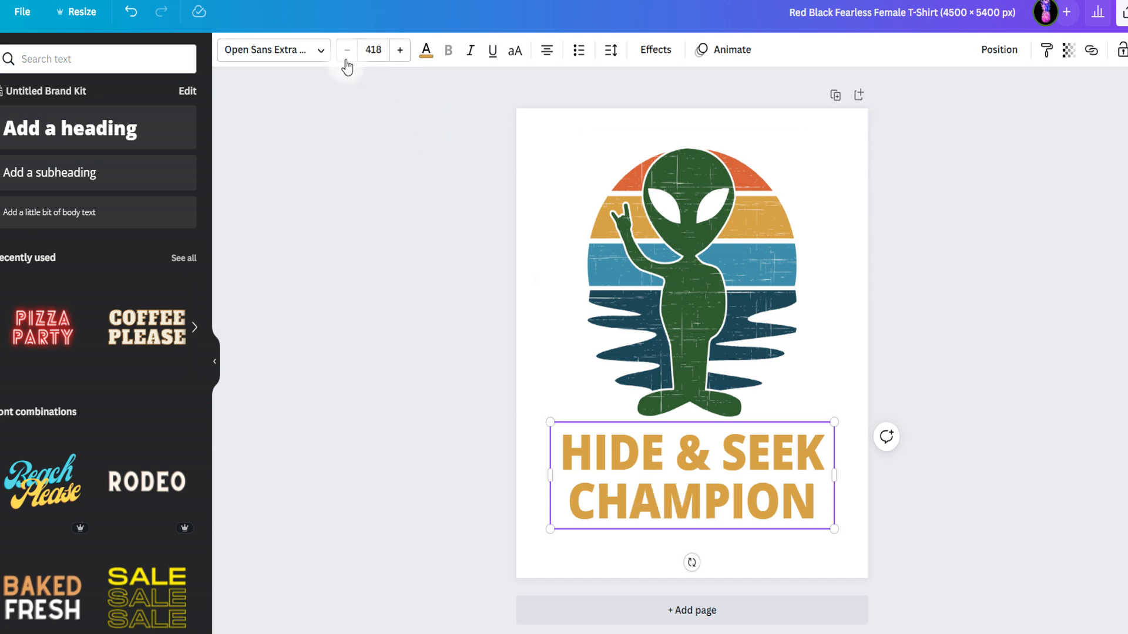
pyautogui.click(325, 57)
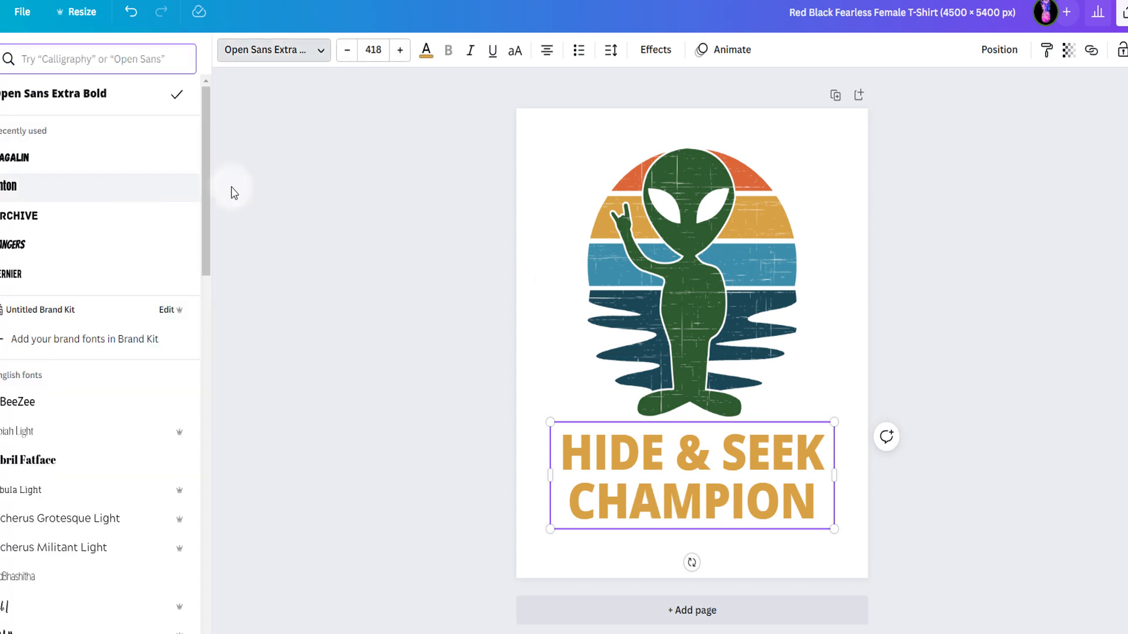
pyautogui.click(82, 159)
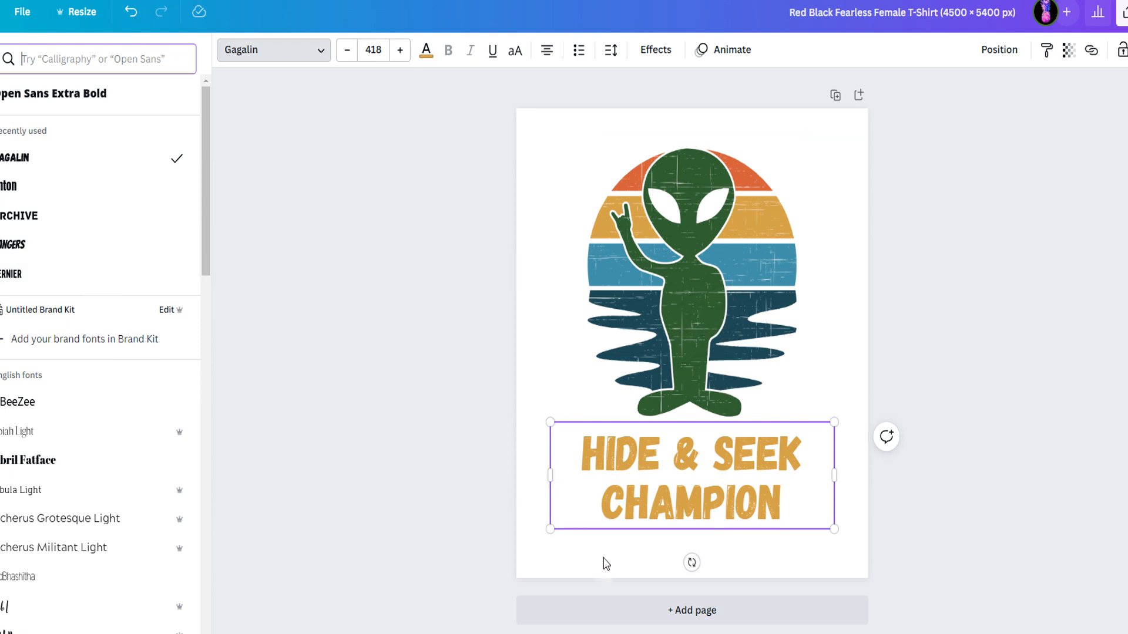
pyautogui.click(439, 378)
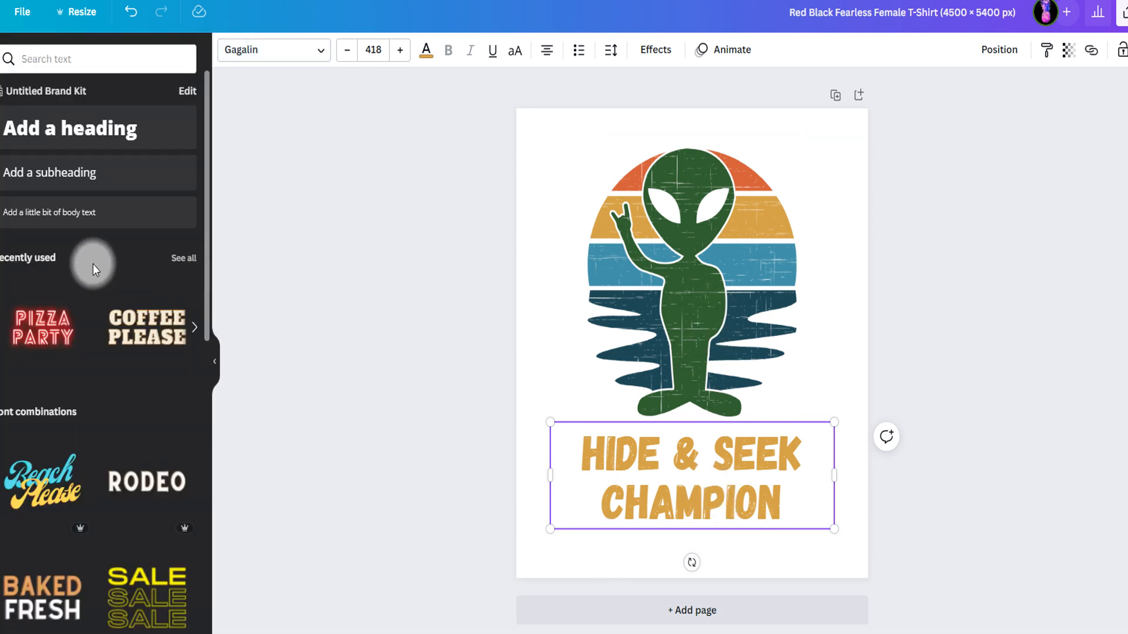
# - Try the alien image's green, blue and gold photo colours on the slogan, and settle on the orange-red #d25d3c
pyautogui.click(426, 50)
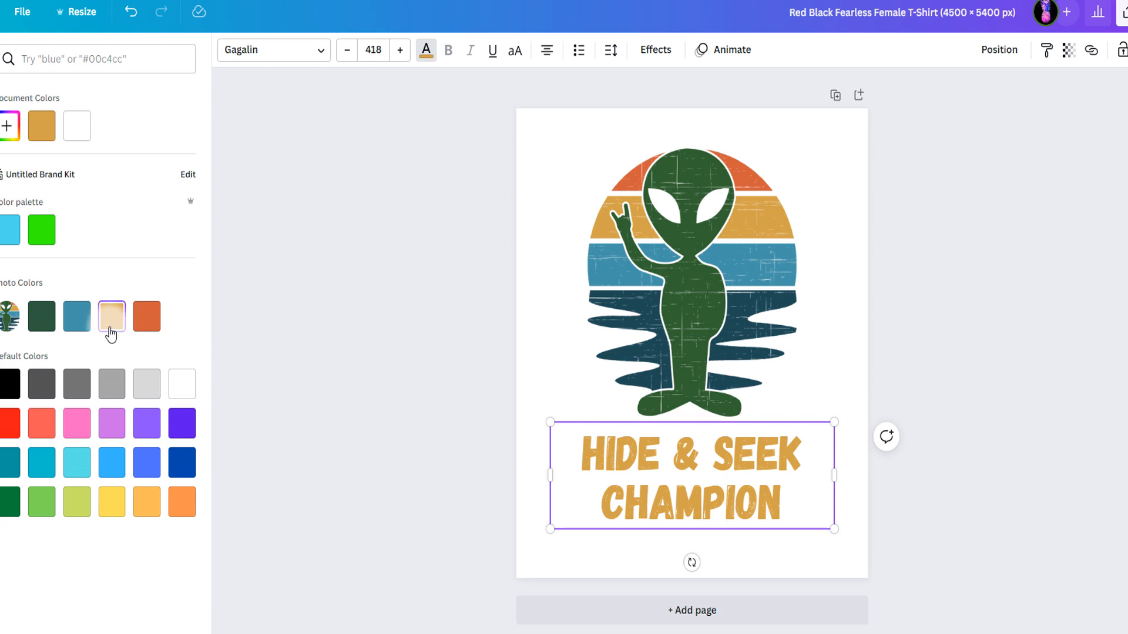
pyautogui.click(38, 325)
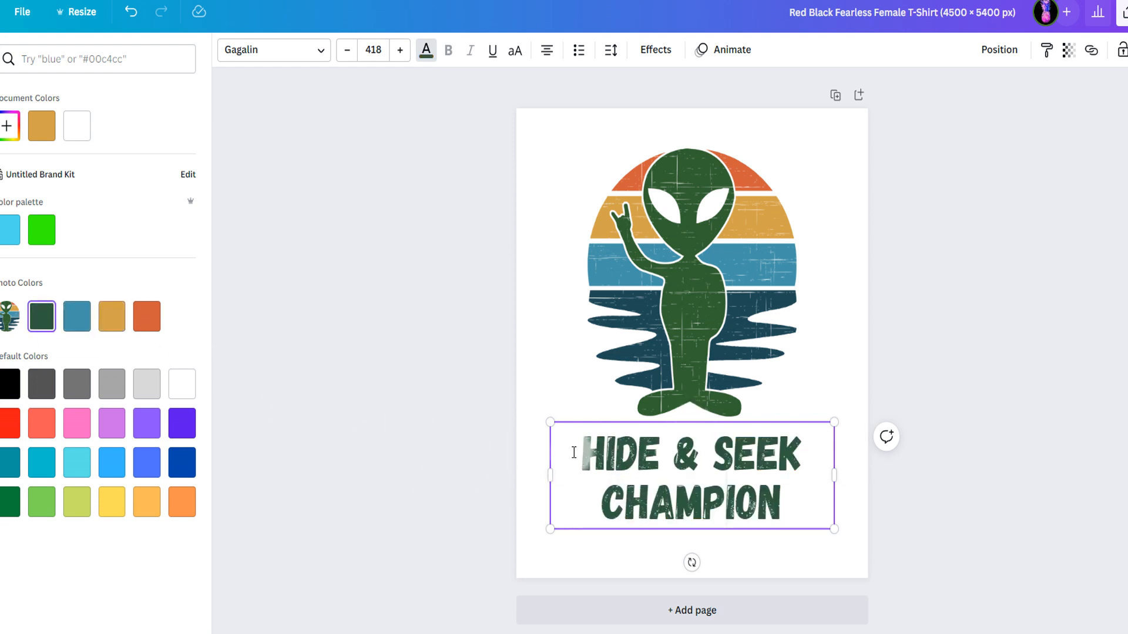
pyautogui.click(77, 320)
pyautogui.click(108, 329)
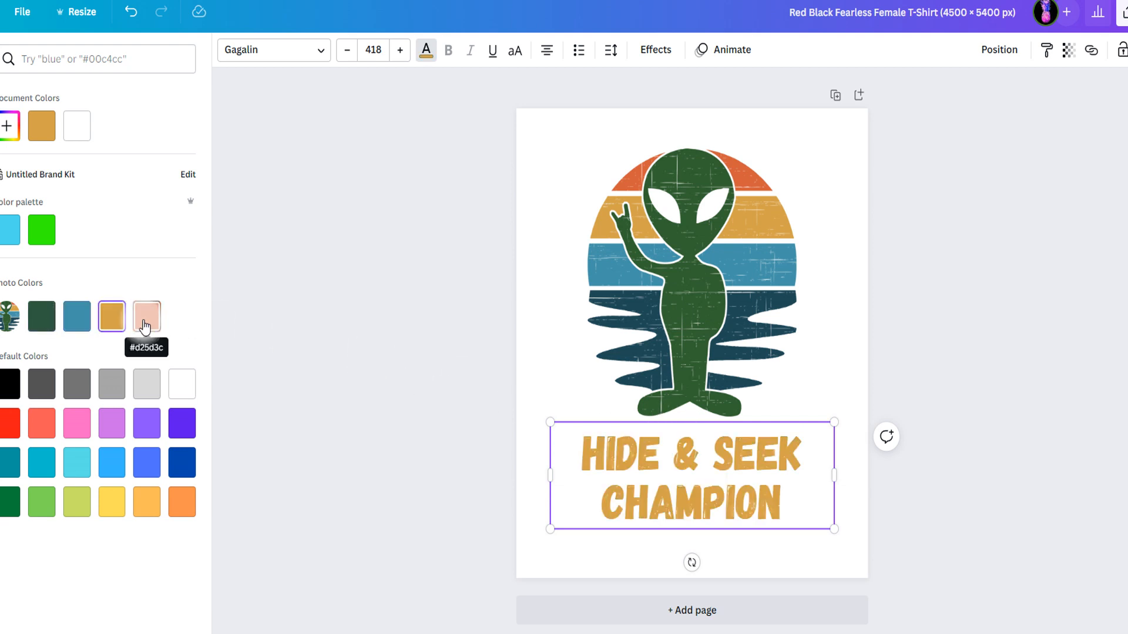
pyautogui.click(146, 320)
pyautogui.click(392, 269)
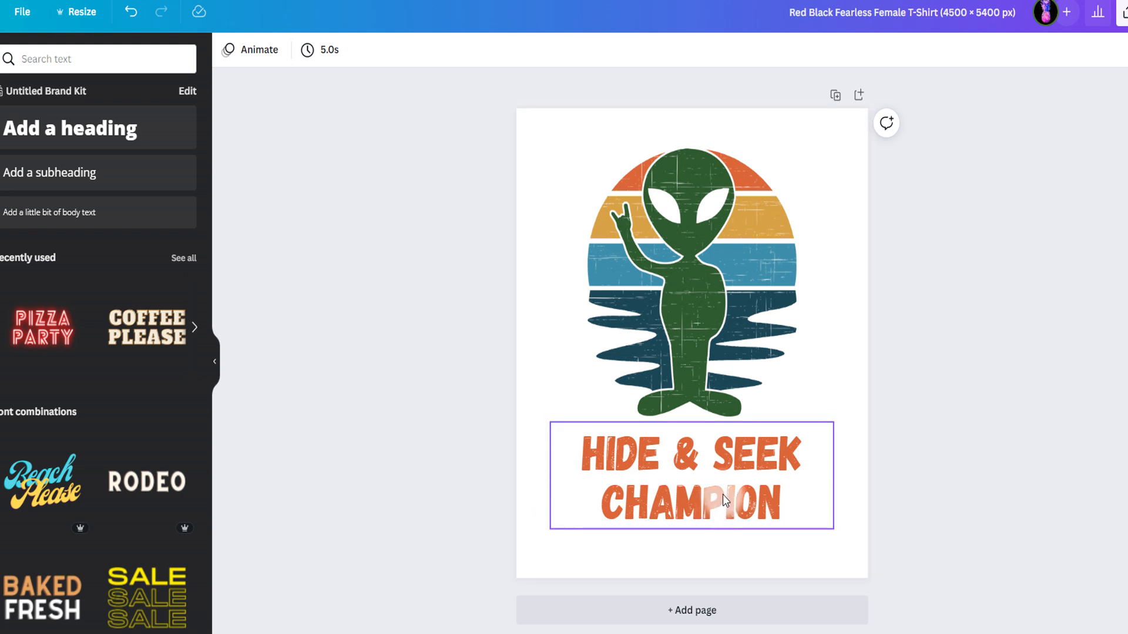
# - Fit the slogan on one line at font size 308 and bend it into an arch with a Curve value of 56
pyautogui.click(757, 498)
pyautogui.moveTo(835, 475); pyautogui.dragTo(858, 465)
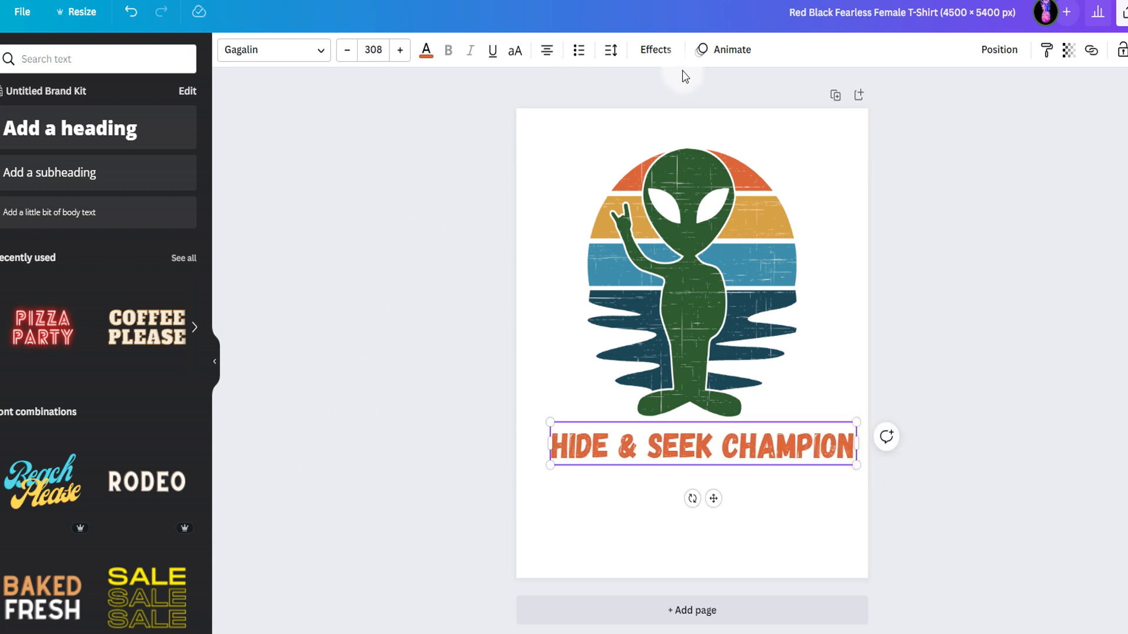
pyautogui.click(656, 50)
pyautogui.click(108, 478)
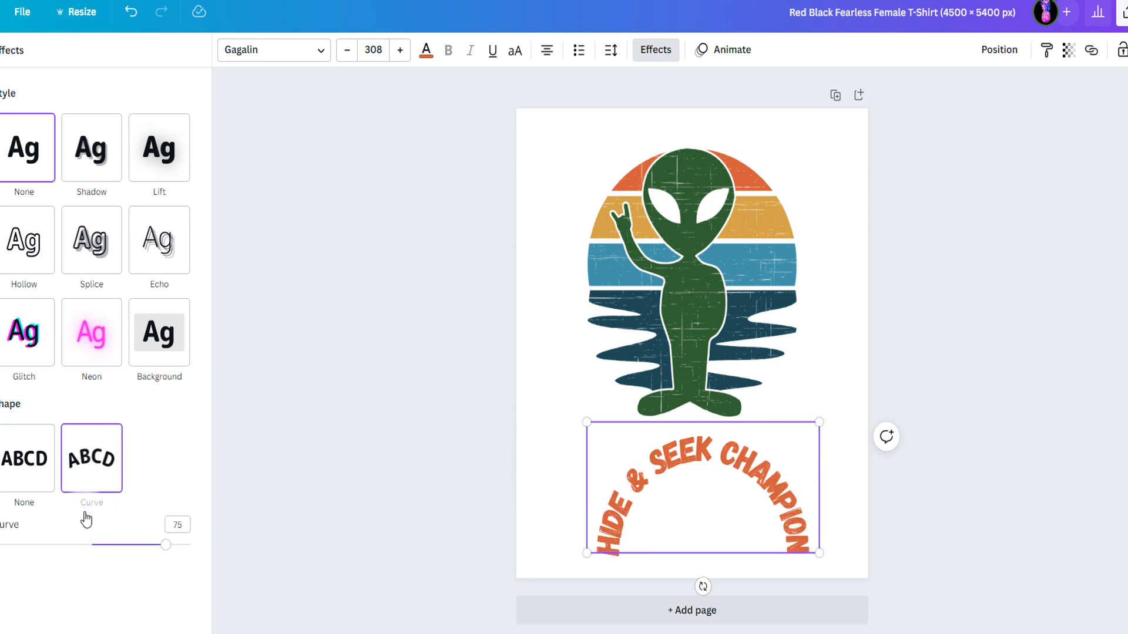
pyautogui.moveTo(166, 546); pyautogui.dragTo(147, 547)
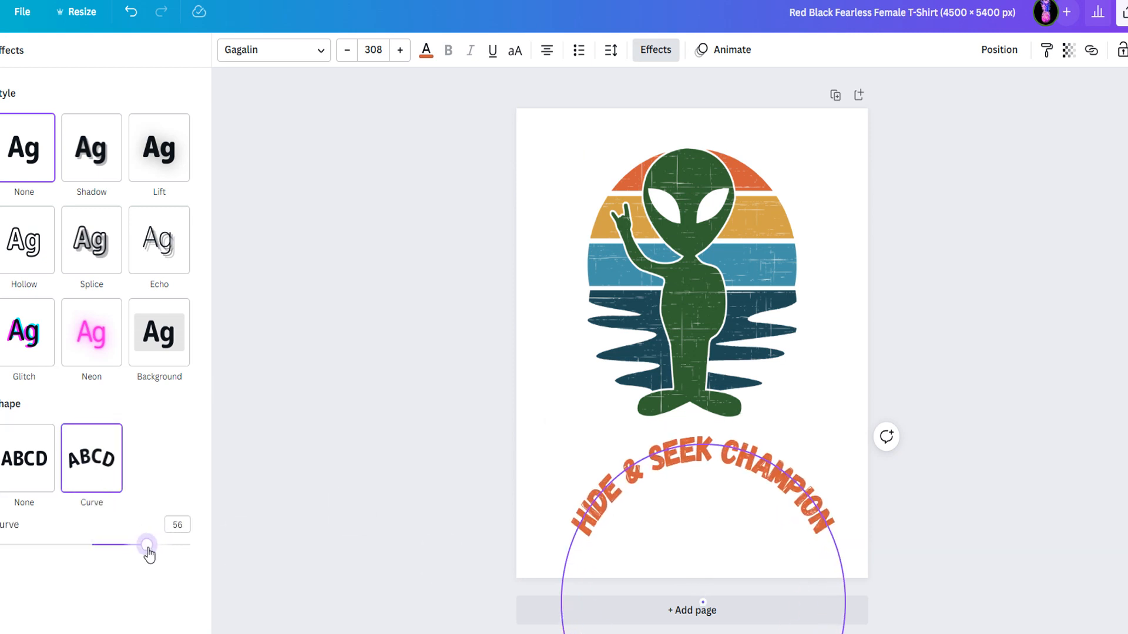
# - Move the curved slogan above the alien graphic and reposition both so the text arches closely over the sunset, centred on the page
pyautogui.moveTo(703, 521); pyautogui.dragTo(433, 284)
pyautogui.moveTo(690, 299); pyautogui.dragTo(685, 363)
pyautogui.moveTo(545, 259); pyautogui.dragTo(792, 245)
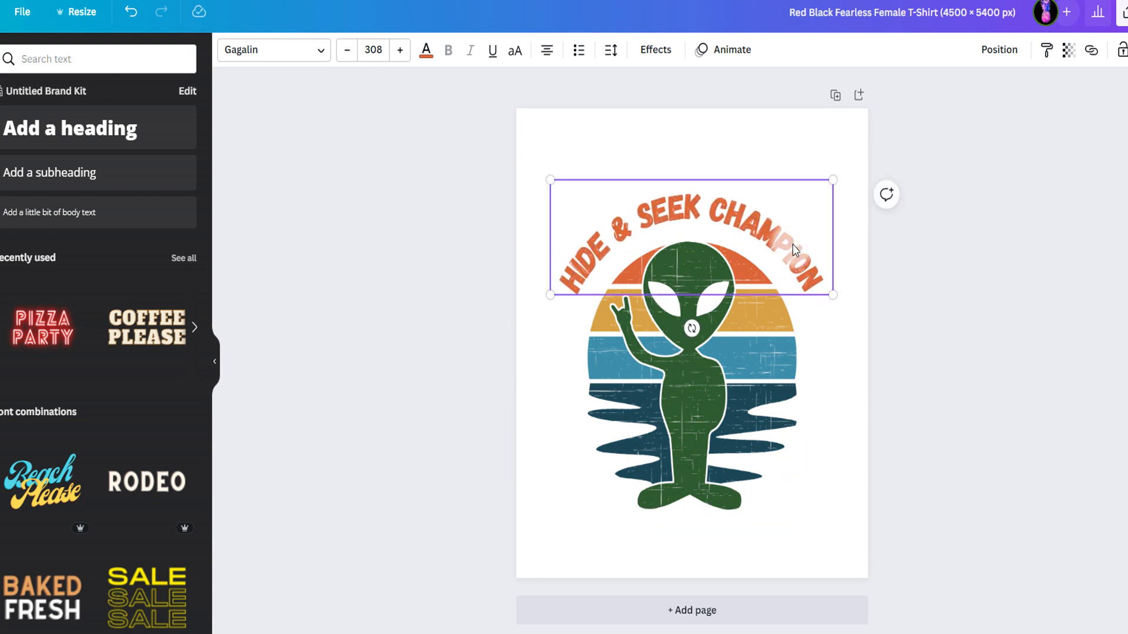
pyautogui.click(986, 302)
pyautogui.moveTo(703, 207); pyautogui.dragTo(703, 174)
pyautogui.moveTo(703, 282); pyautogui.dragTo(705, 266)
pyautogui.click(974, 226)
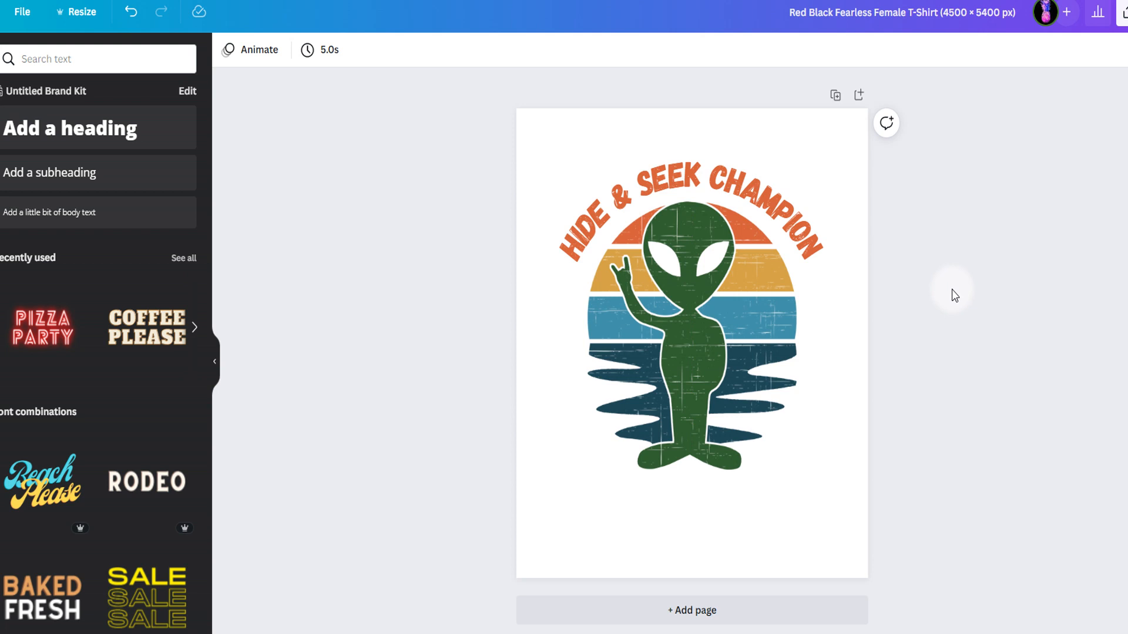
# - Increase the slogan's Curve value to 61 so it follows the sunset circle more closely
pyautogui.click(649, 183)
pyautogui.click(652, 52)
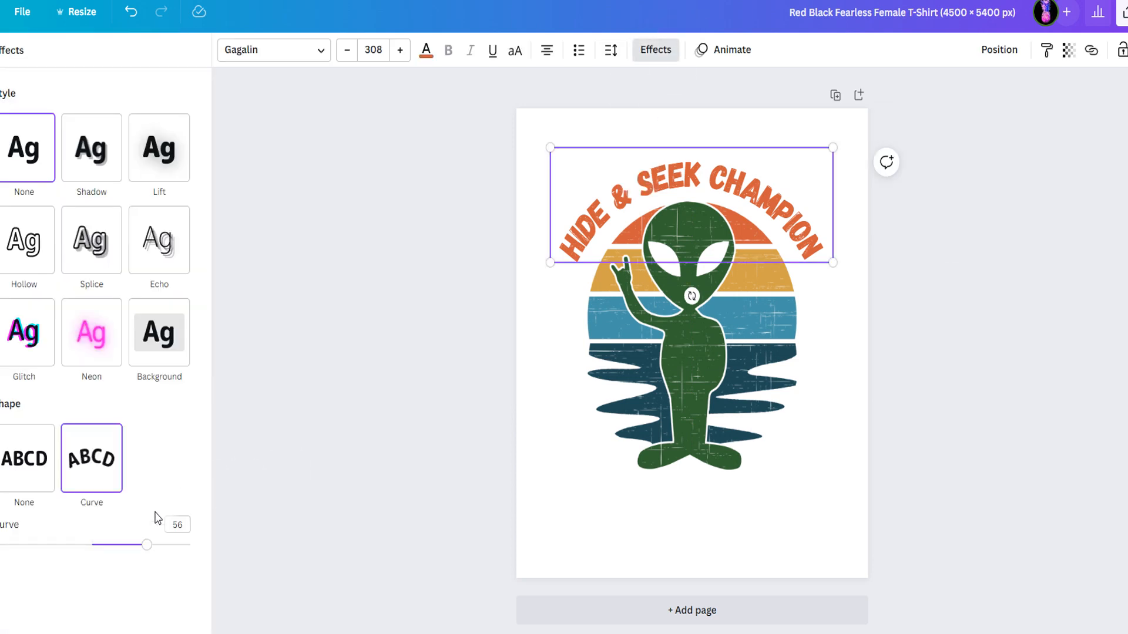
pyautogui.moveTo(153, 550); pyautogui.dragTo(153, 551)
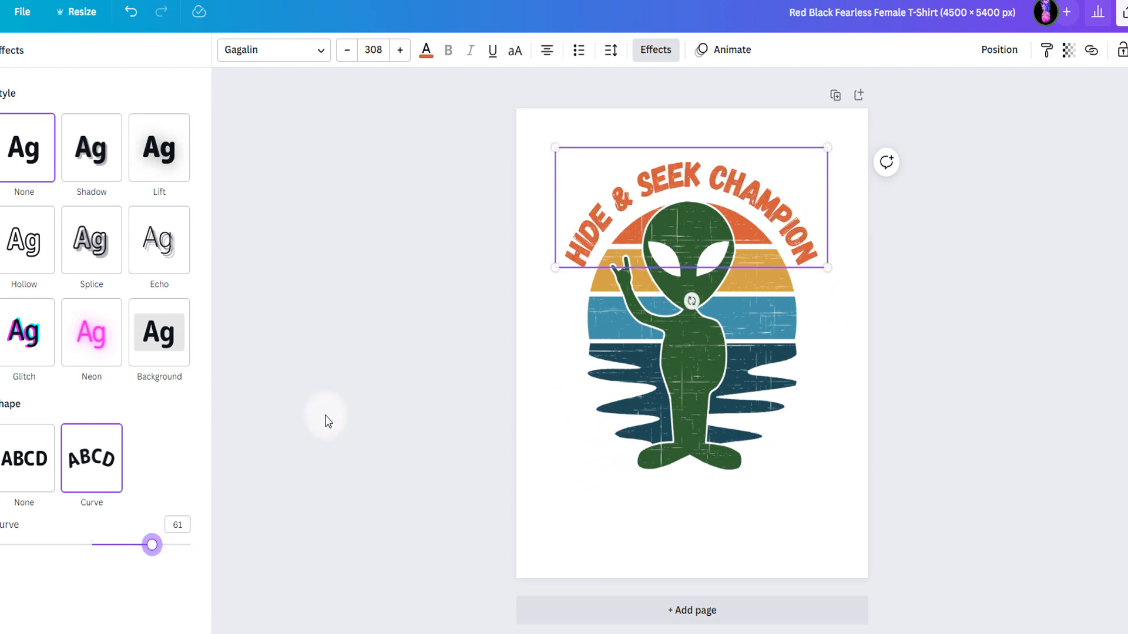
pyautogui.click(352, 323)
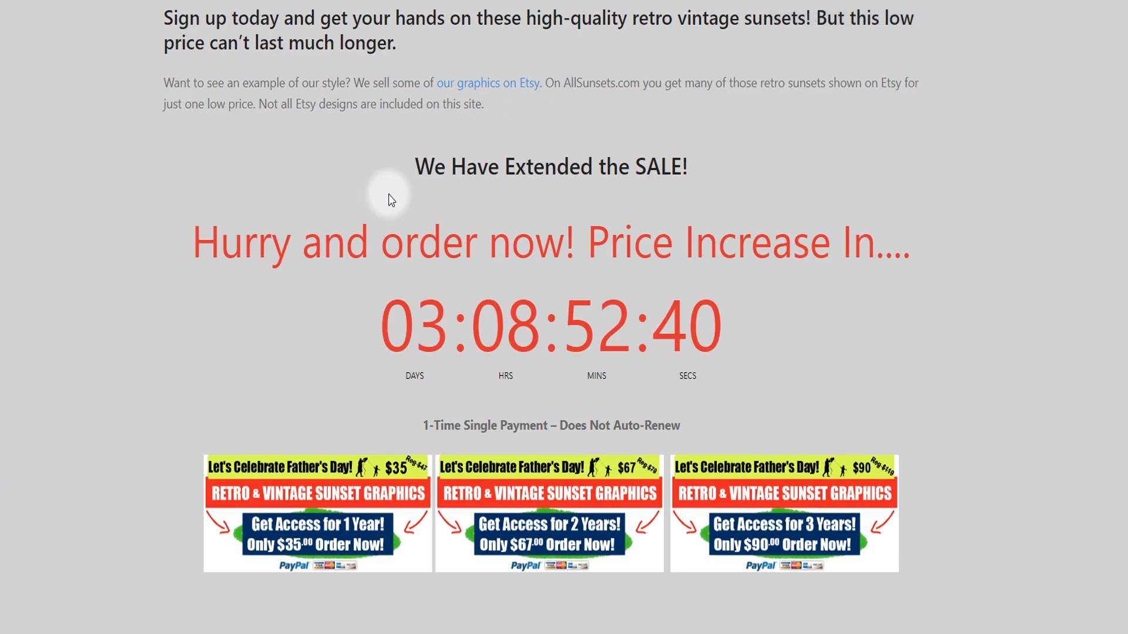
# - Switch to the All Sunsets website and review its home page and the Alien Hand Signs Retro Sunset download page
pyautogui.scroll(15, 387, 194)
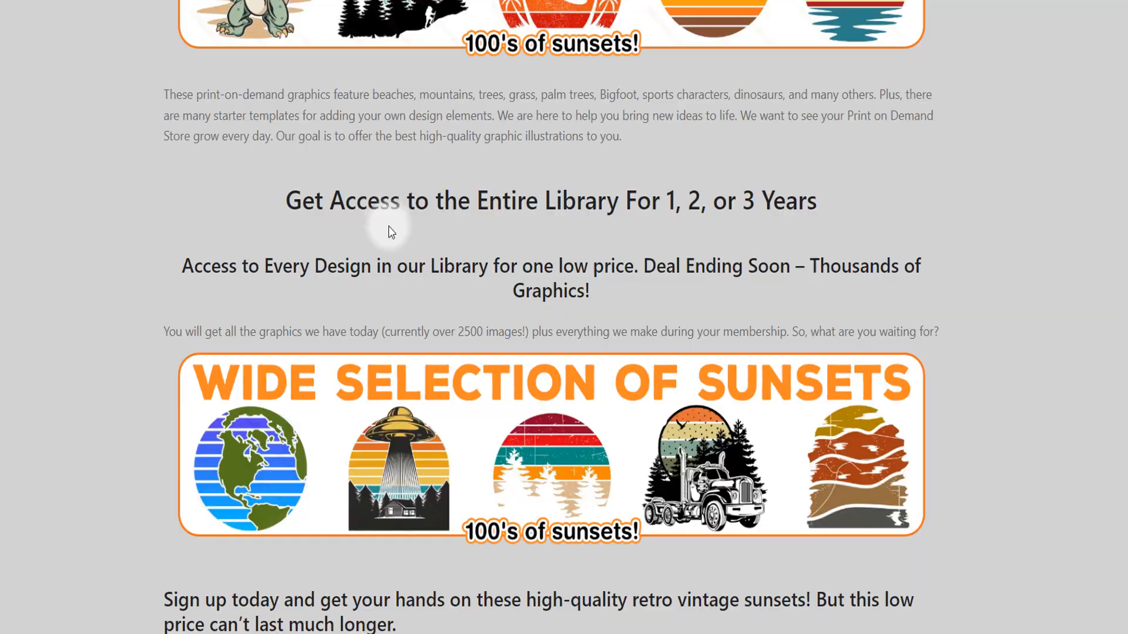
pyautogui.scroll(10, 392, 244)
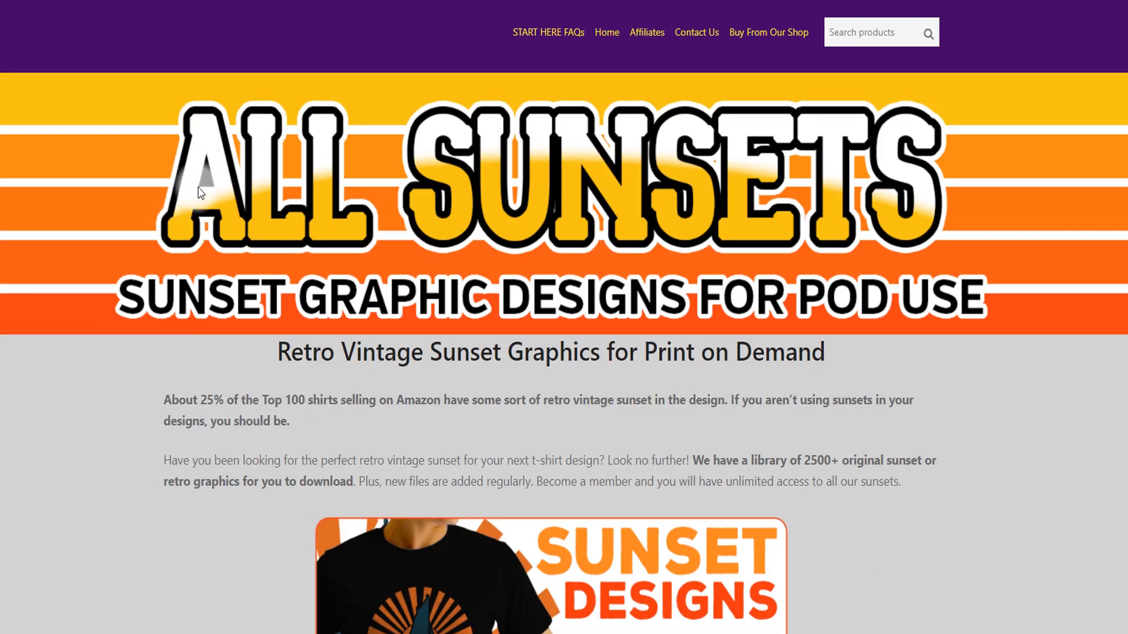
pyautogui.scroll(-1, 205, 185)
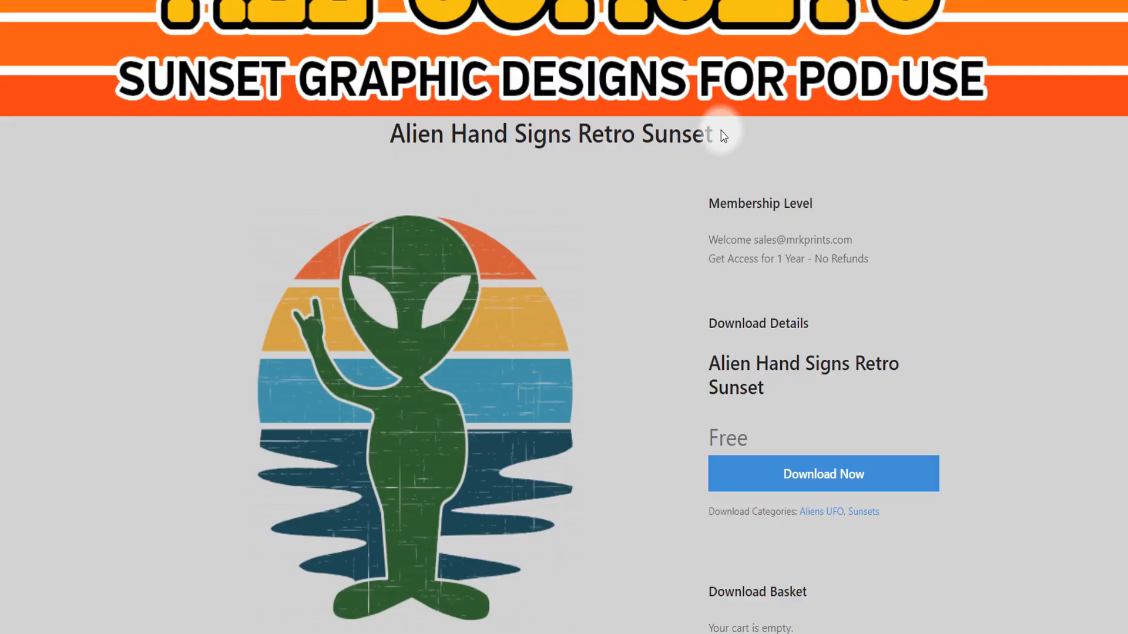
pyautogui.scroll(-12, 680, 307)
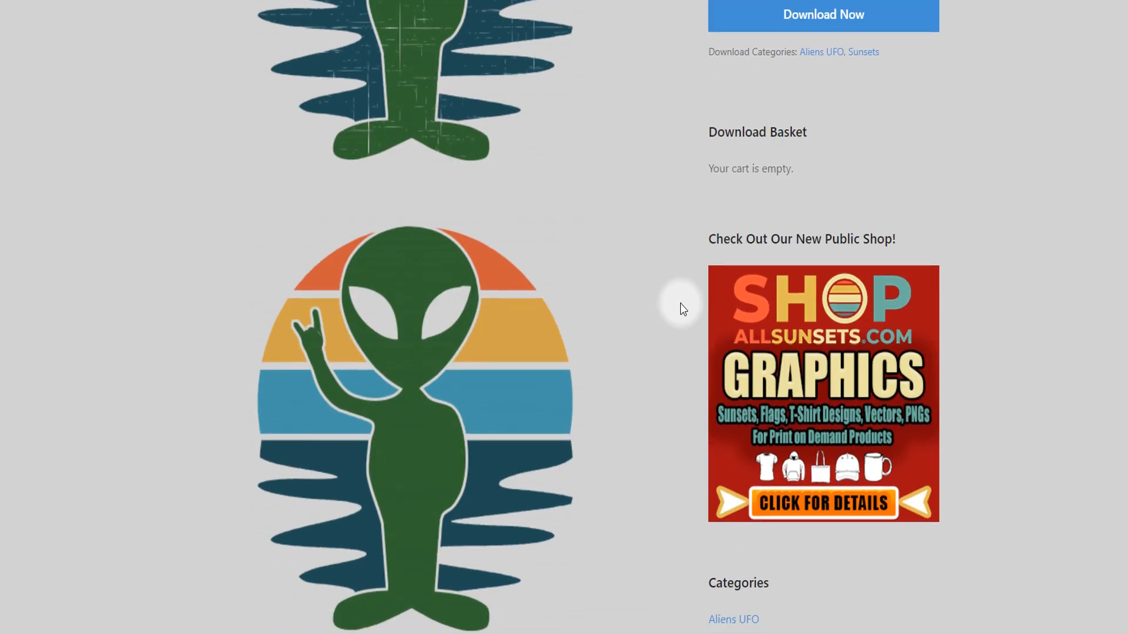
pyautogui.scroll(-3, 582, 376)
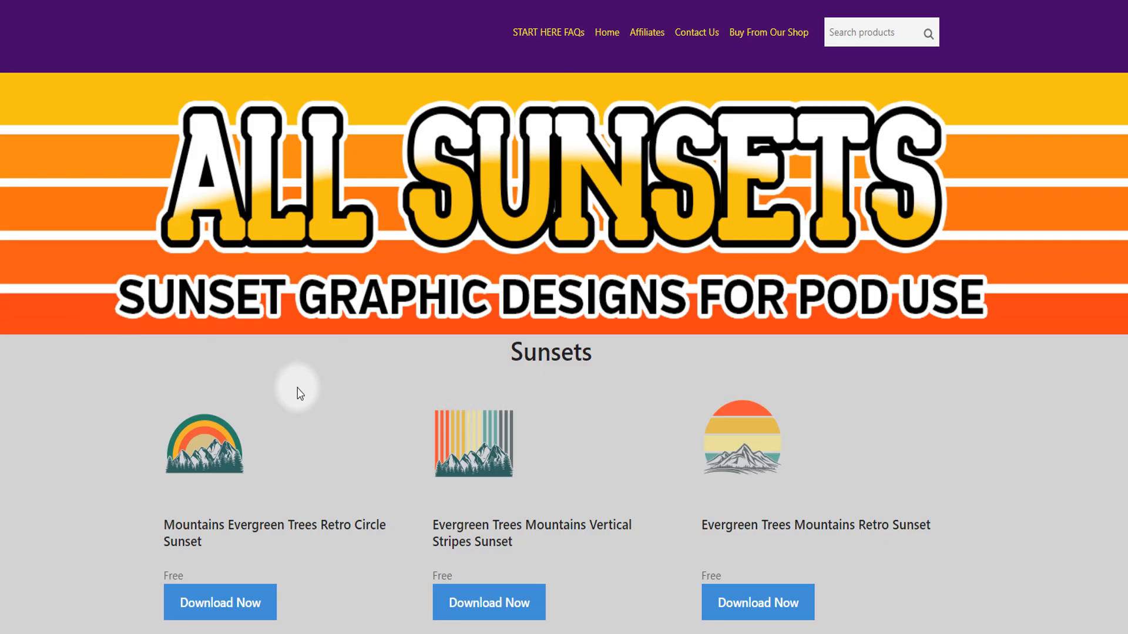
# - Browse the graphics on the first two pages of the All Sunsets site's Sunsets category
pyautogui.scroll(-3, 147, 332)
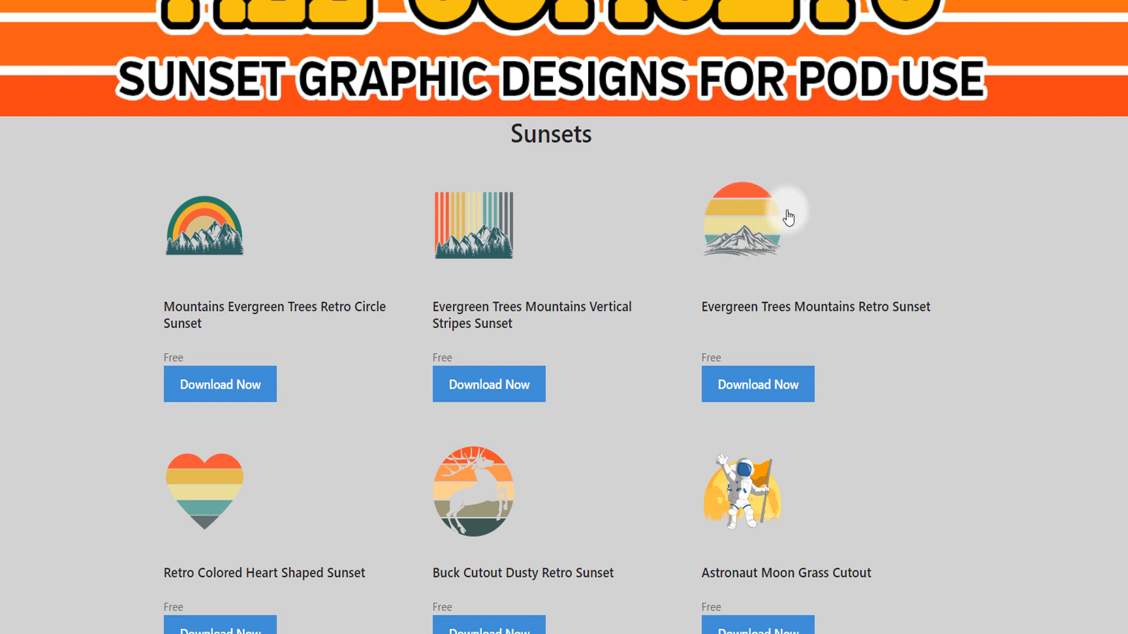
pyautogui.scroll(-4, 634, 269)
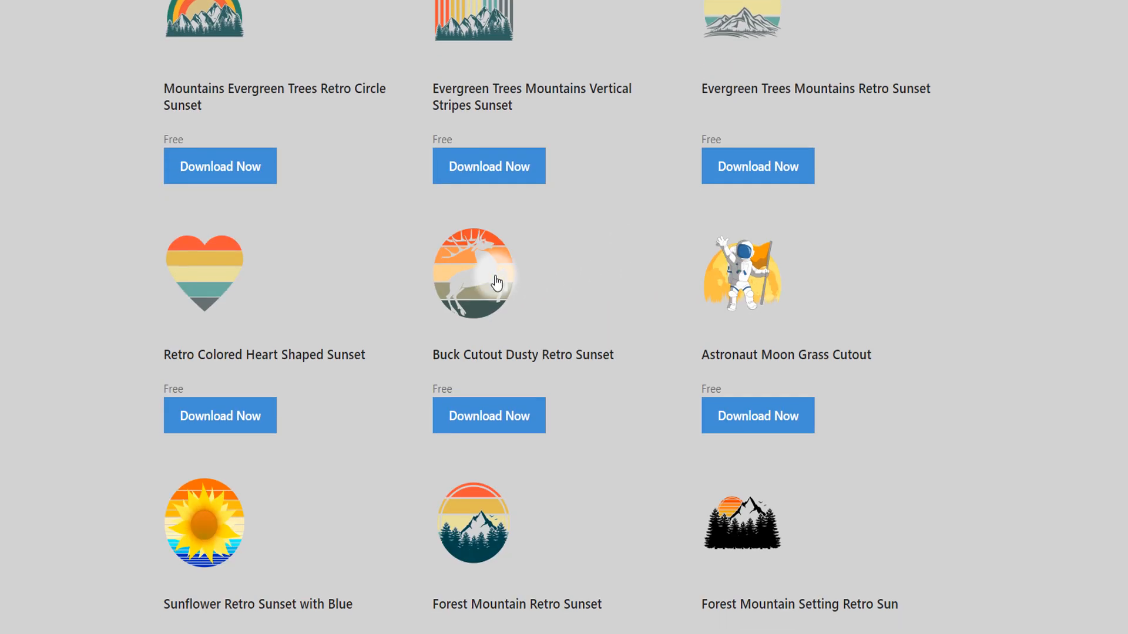
pyautogui.scroll(-4, 341, 273)
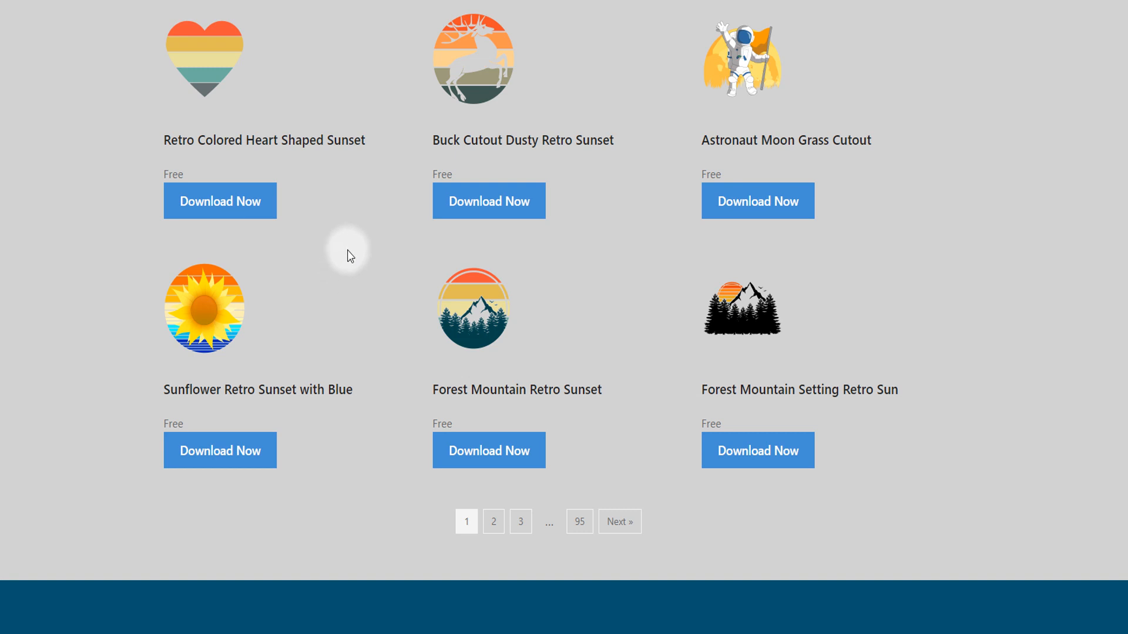
pyautogui.click(492, 522)
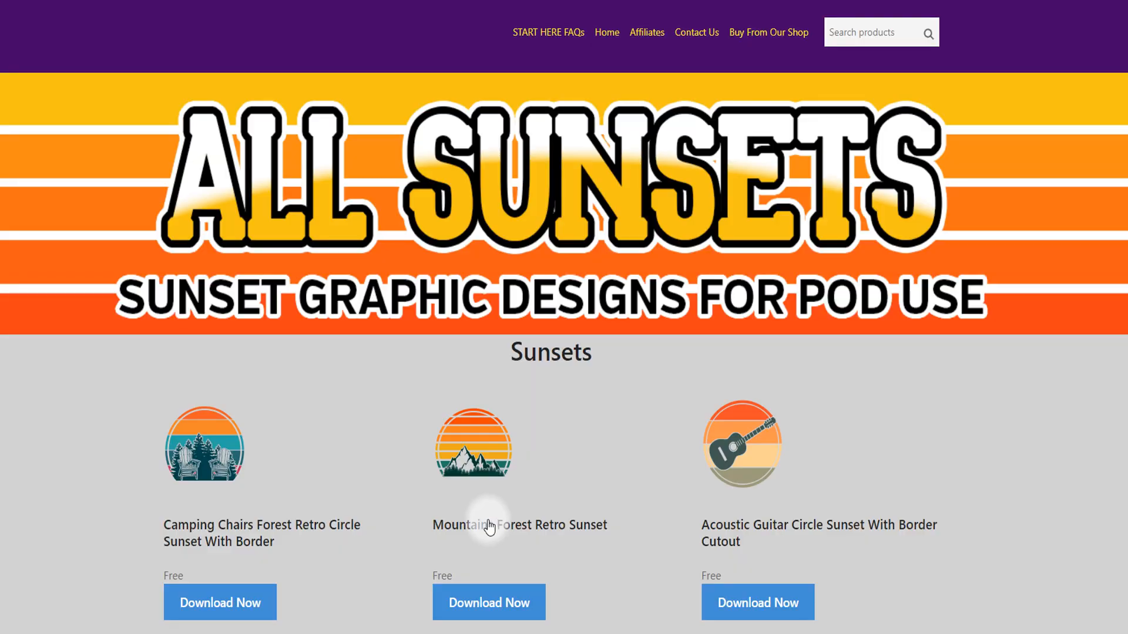
pyautogui.scroll(-3, 346, 352)
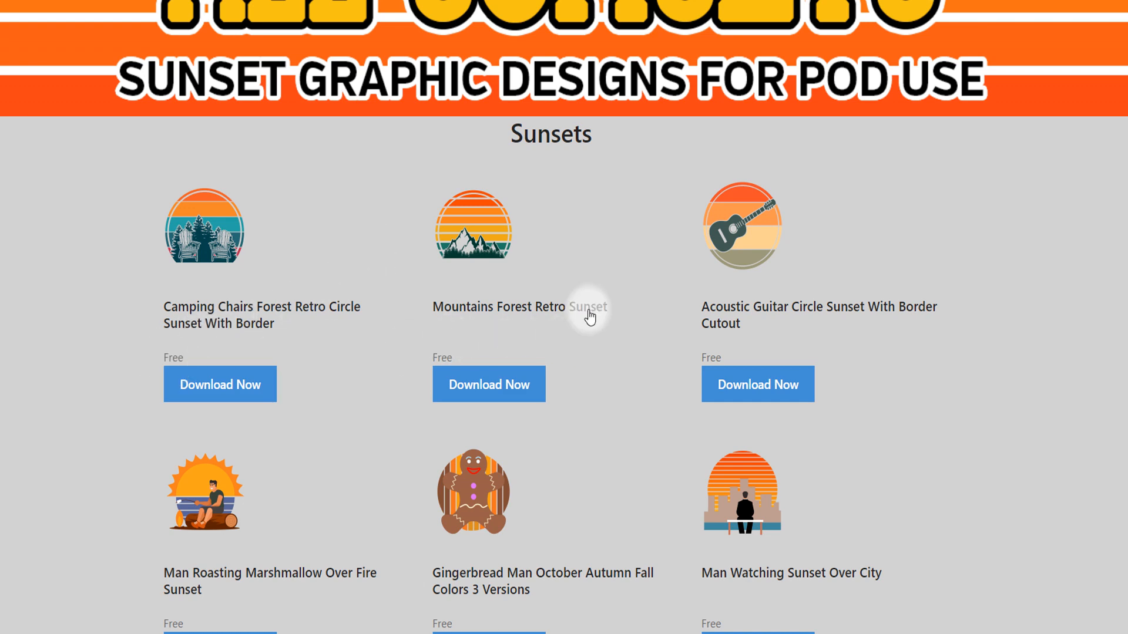
pyautogui.scroll(-6, 436, 345)
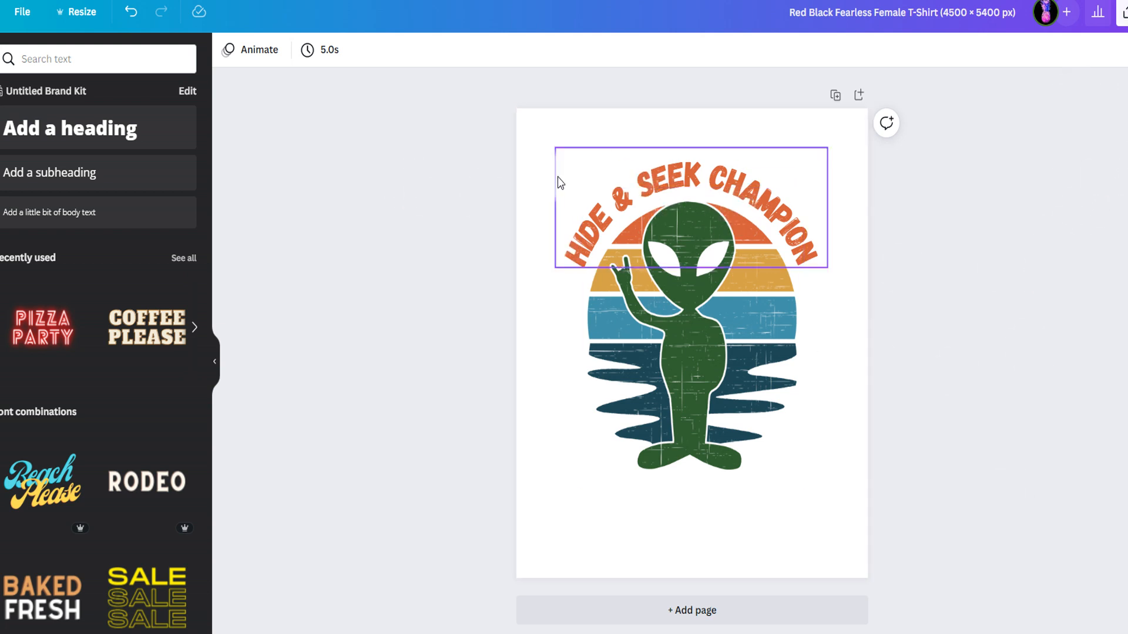
pyautogui.click(351, 251)
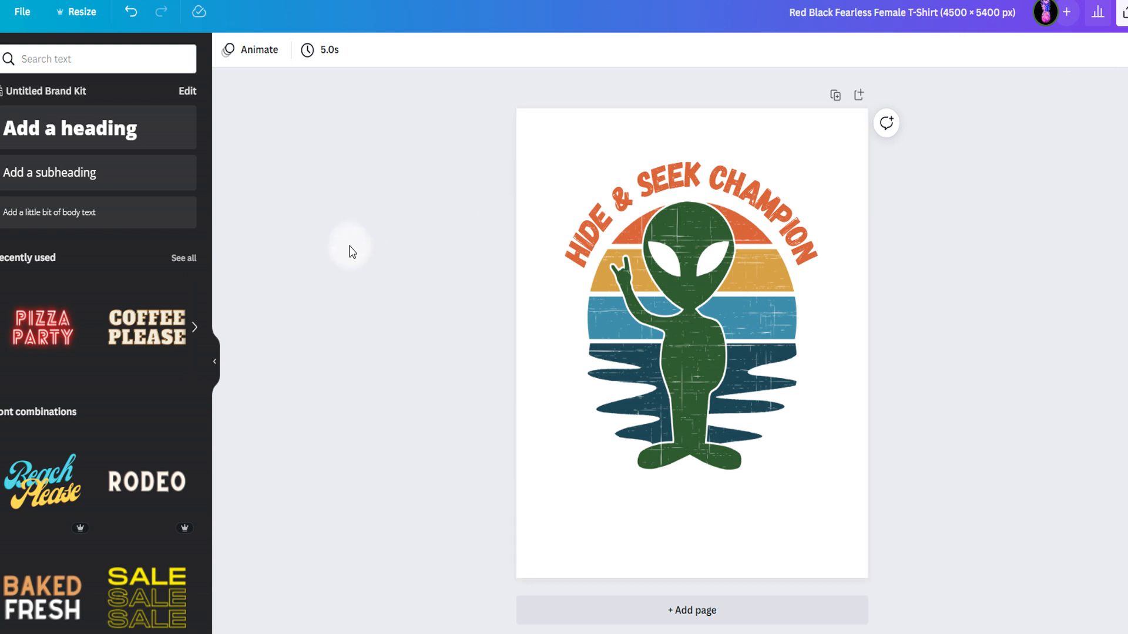